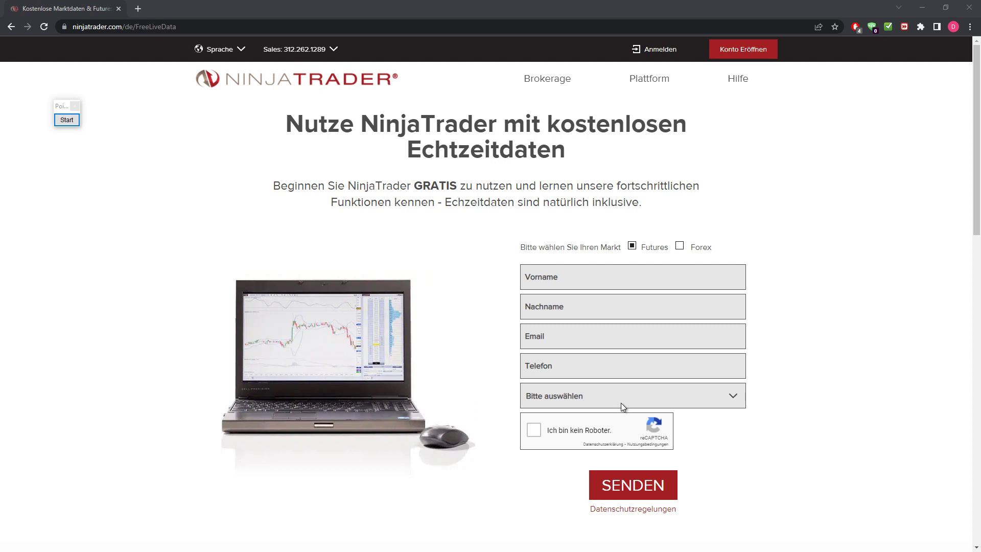
# Circle the registration form and the SENDEN button in orange with the screen pen, and finish the annotation.
pyautogui.click(63, 122)
pyautogui.moveTo(725, 204)
pyautogui.mouseDown()
pyautogui.moveTo(501, 446)
pyautogui.moveTo(592, 160)
pyautogui.mouseUp()
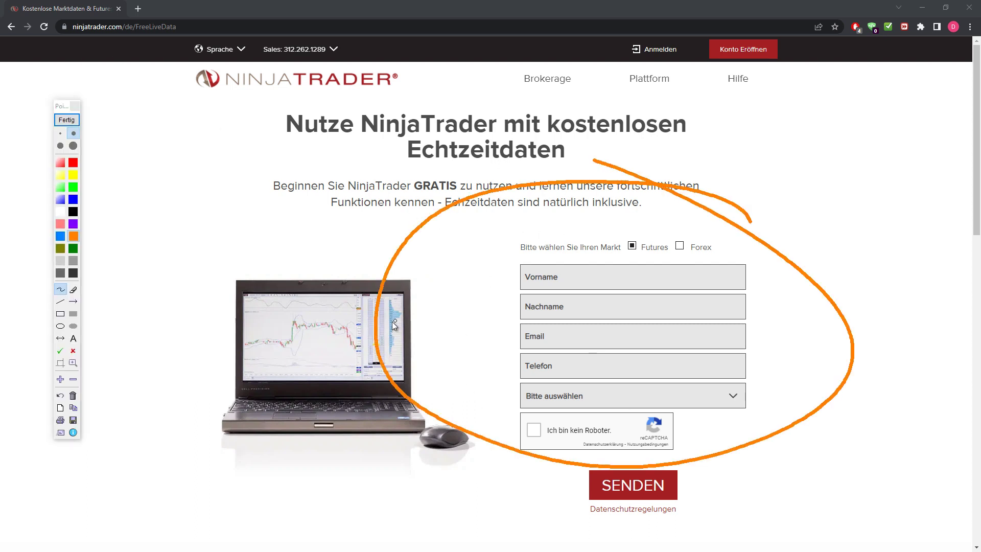
pyautogui.moveTo(595, 489)
pyautogui.mouseDown()
pyautogui.moveTo(580, 509)
pyautogui.moveTo(659, 462)
pyautogui.mouseUp()
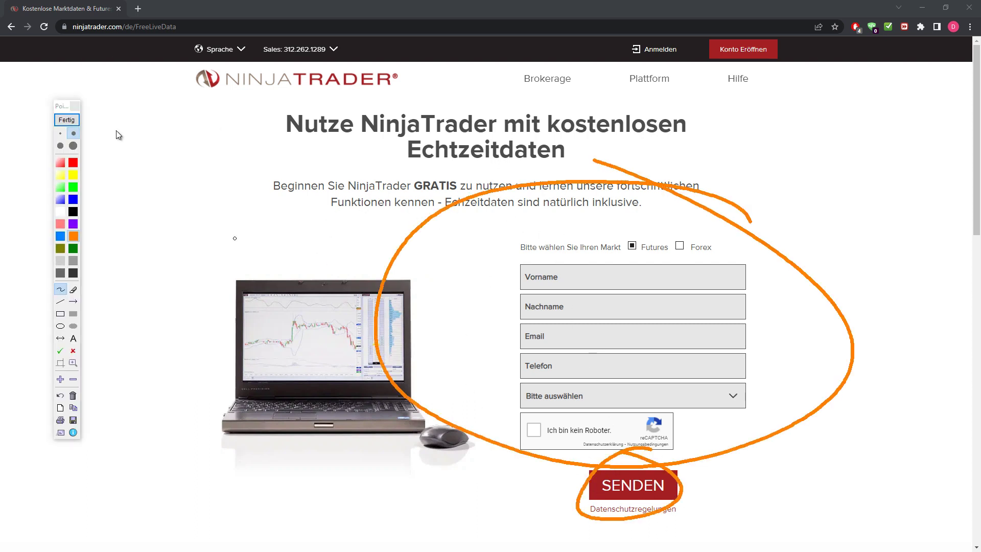
pyautogui.click(72, 122)
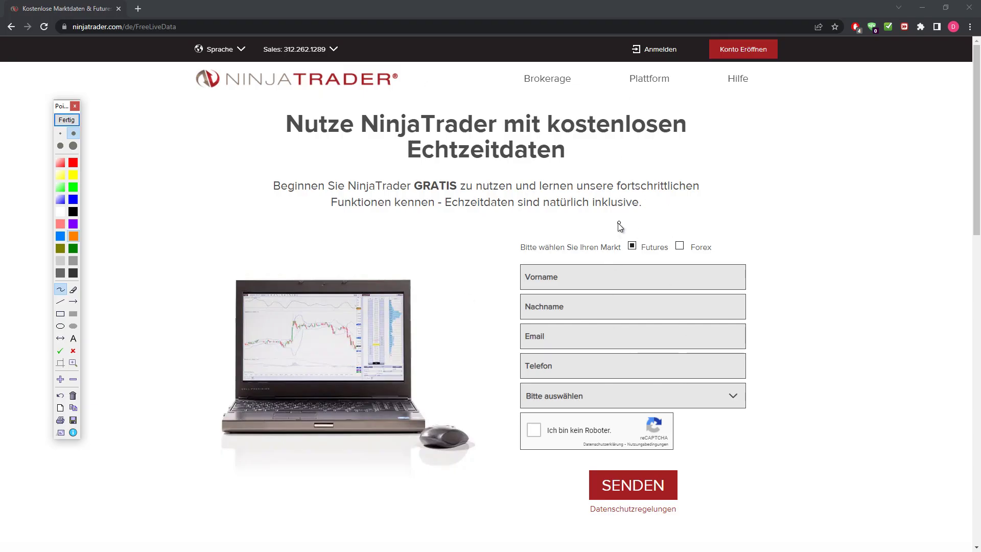
# Mark Konto Eröffnen and Anmelden with orange arrows, circle Konto Eröffnen and the registration form, and finish the annotation.
pyautogui.click(61, 119)
pyautogui.moveTo(674, 137)
pyautogui.mouseDown()
pyautogui.moveTo(717, 62)
pyautogui.moveTo(731, 102)
pyautogui.mouseUp()
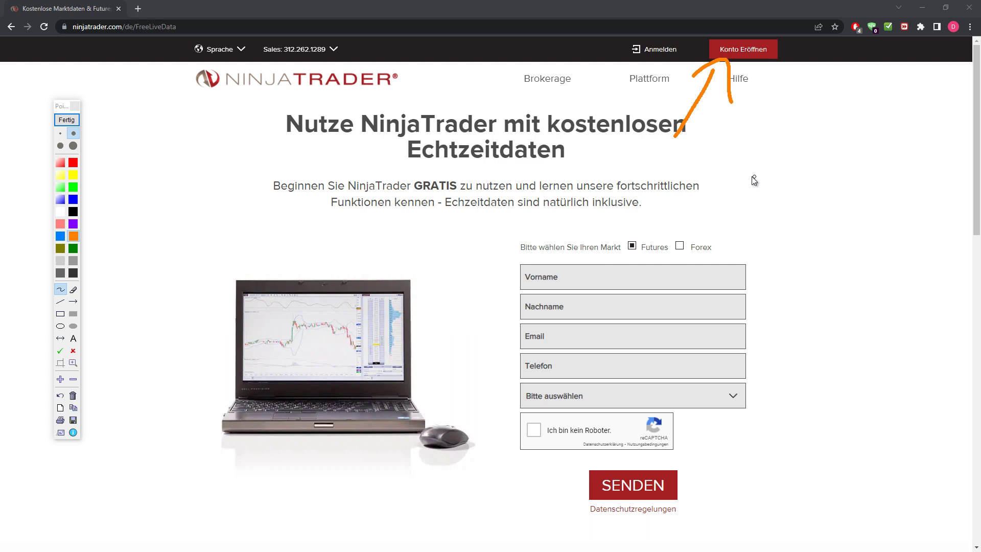
pyautogui.moveTo(597, 127); pyautogui.dragTo(626, 81)
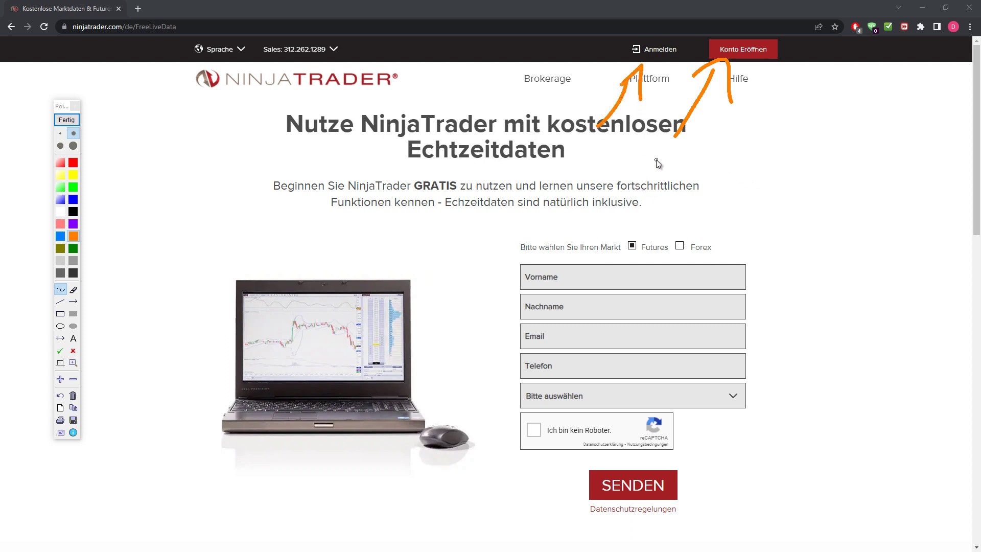
pyautogui.moveTo(768, 26)
pyautogui.mouseDown()
pyautogui.moveTo(689, 39)
pyautogui.moveTo(735, 10)
pyautogui.mouseUp()
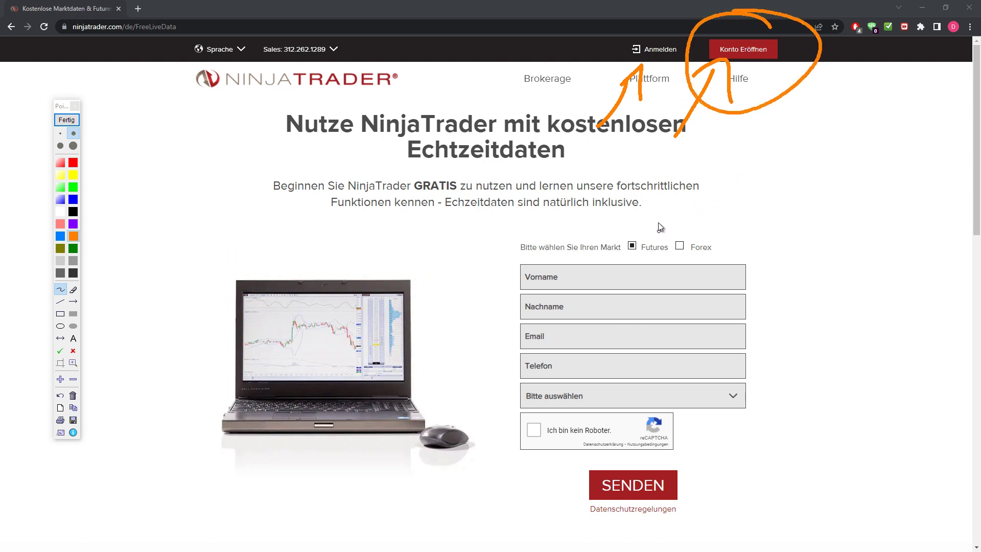
pyautogui.moveTo(695, 227)
pyautogui.mouseDown()
pyautogui.moveTo(687, 210)
pyautogui.moveTo(812, 352)
pyautogui.moveTo(725, 230)
pyautogui.mouseUp()
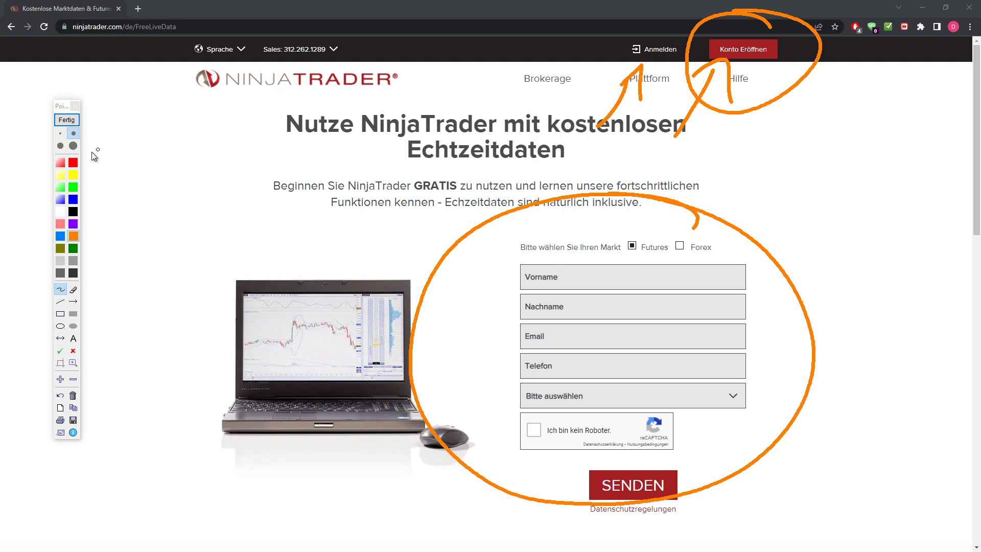
pyautogui.click(66, 120)
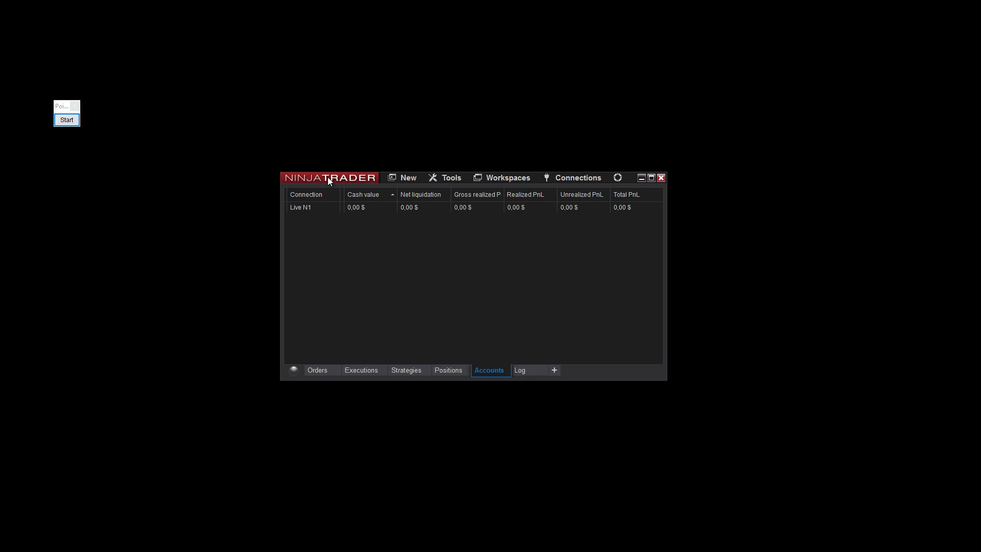
# Reposition the NinjaTrader main window, circle it in white with the screen pen, and finish the annotation.
pyautogui.moveTo(322, 182); pyautogui.dragTo(351, 171)
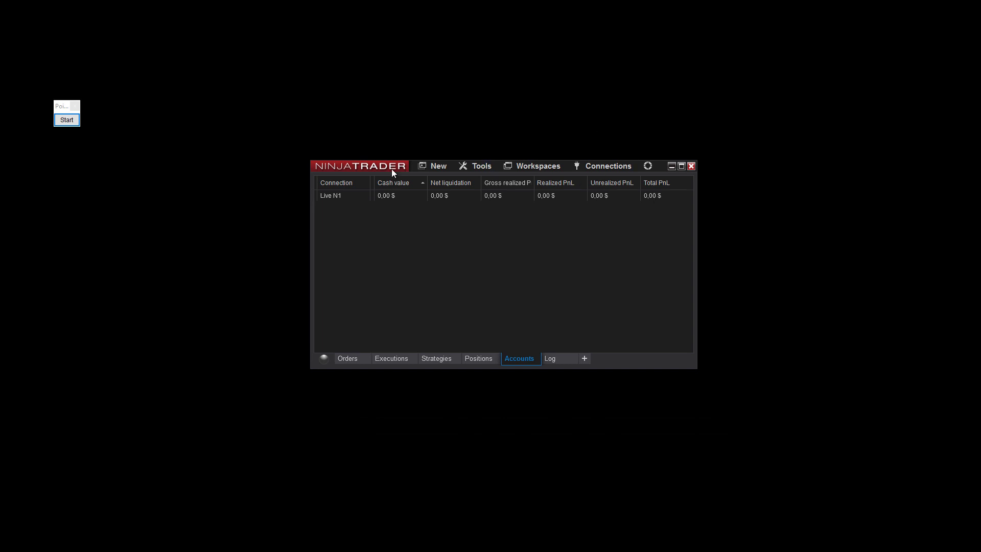
pyautogui.click(66, 119)
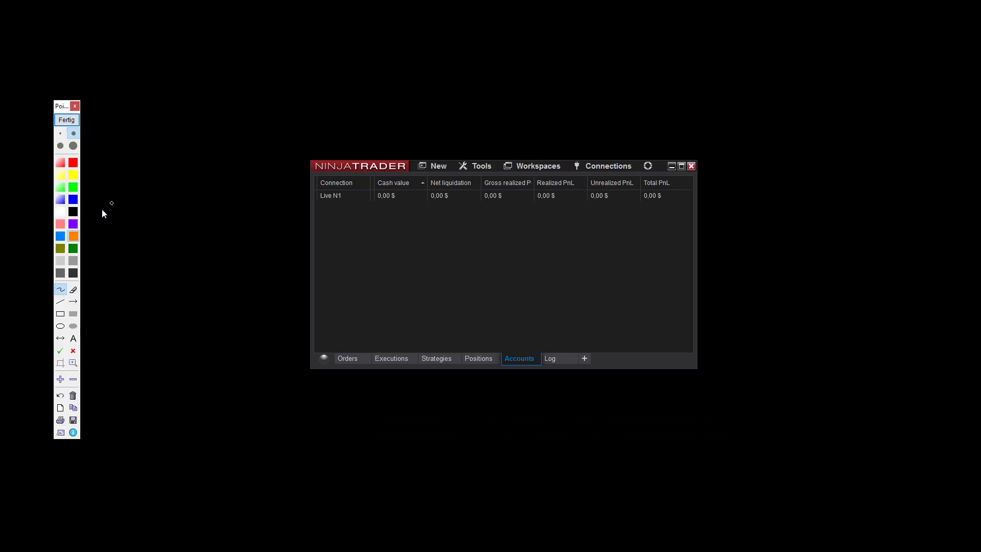
pyautogui.click(59, 211)
pyautogui.moveTo(701, 159)
pyautogui.mouseDown()
pyautogui.moveTo(843, 399)
pyautogui.moveTo(567, 87)
pyautogui.mouseUp()
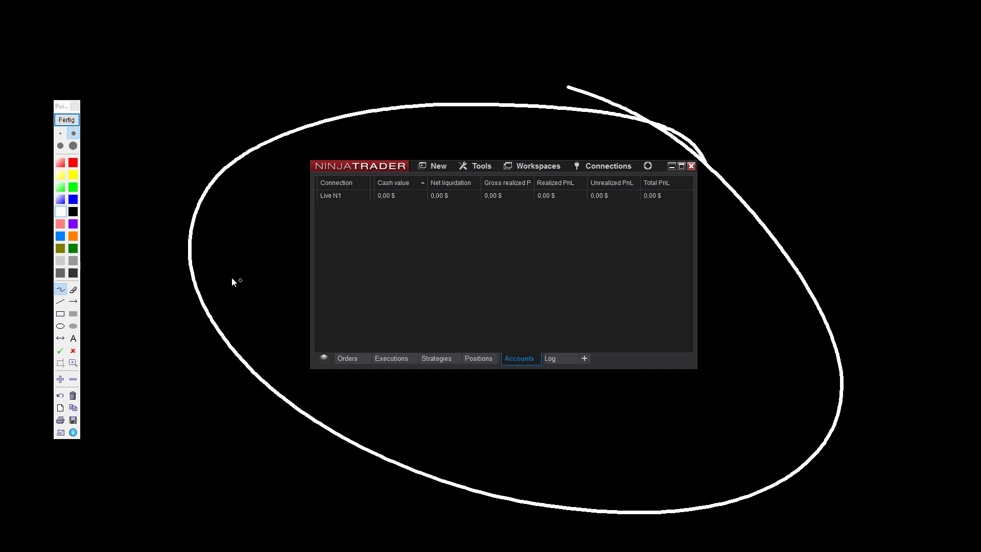
pyautogui.click(66, 119)
# Examine the window types, tools, workspaces, connections and help resources offered by the NinjaTrader main window.
pyautogui.click(440, 168)
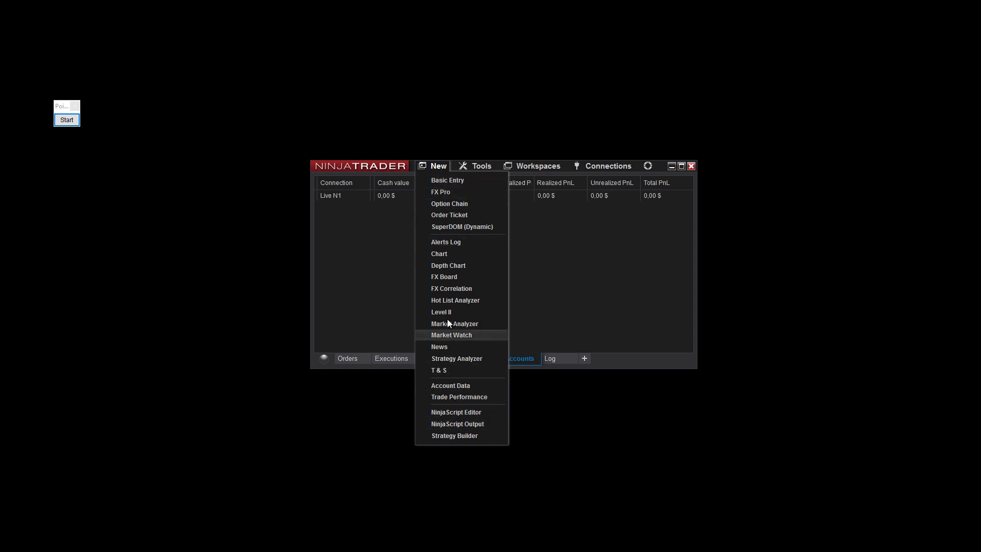
pyautogui.click(485, 322)
pyautogui.click(479, 165)
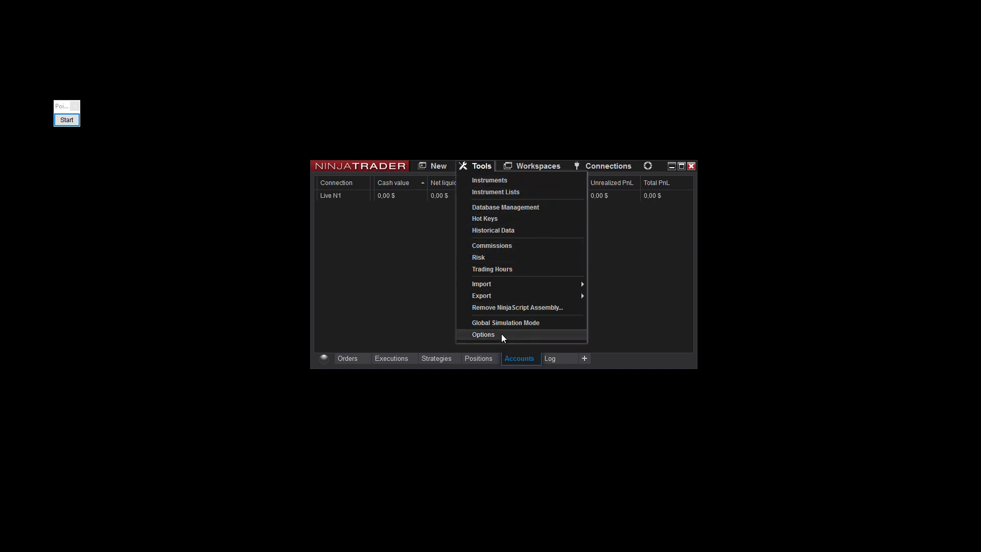
pyautogui.moveTo(526, 162)
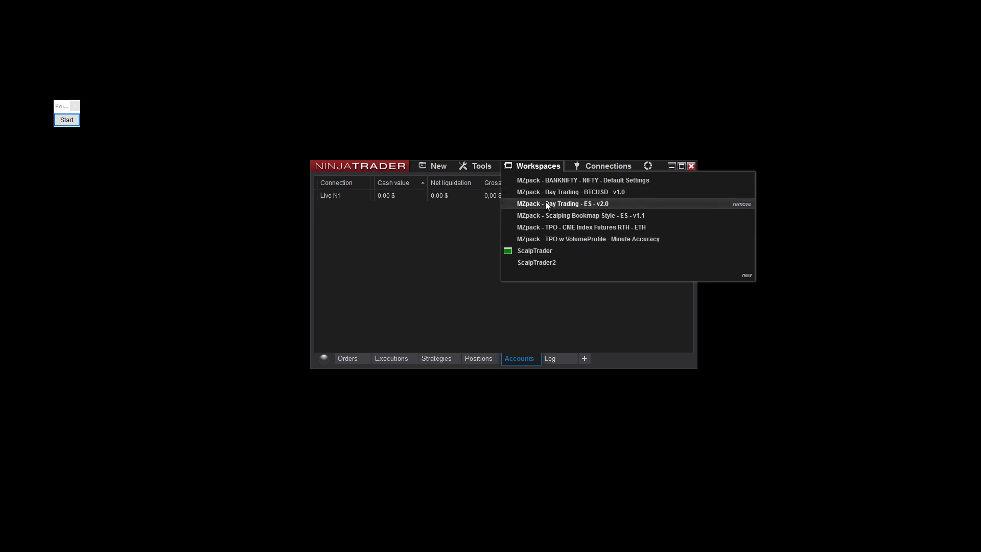
pyautogui.moveTo(610, 167)
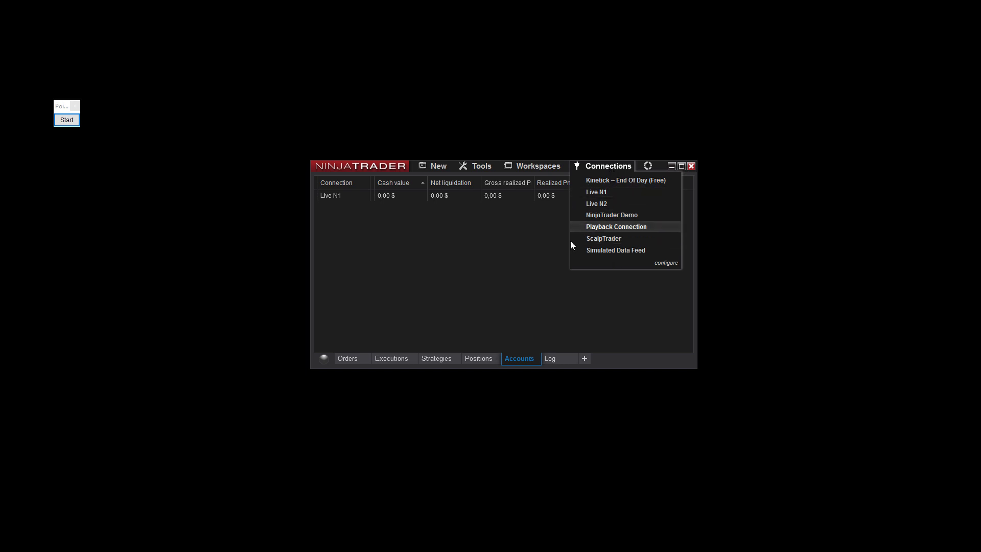
pyautogui.moveTo(652, 166)
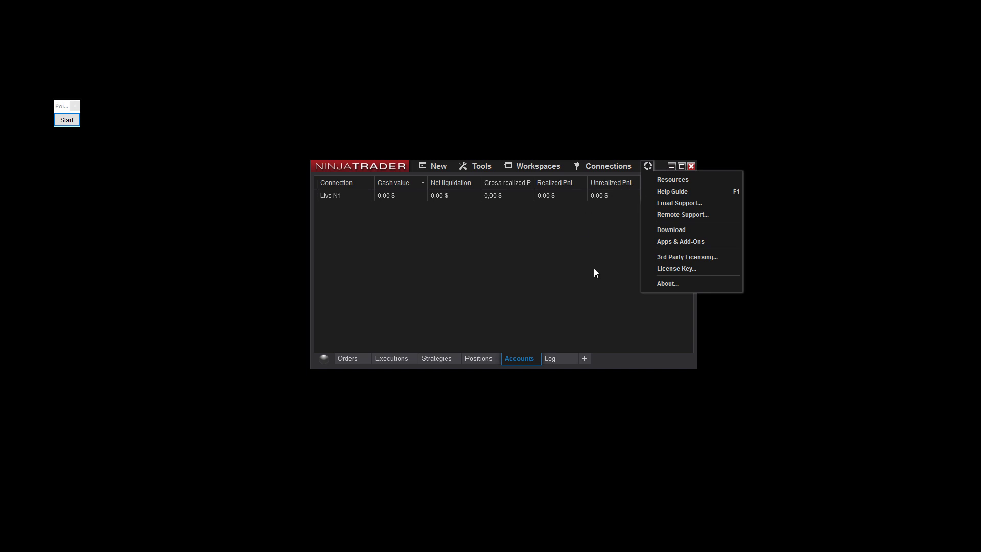
pyautogui.click(594, 165)
pyautogui.click(623, 167)
pyautogui.click(647, 166)
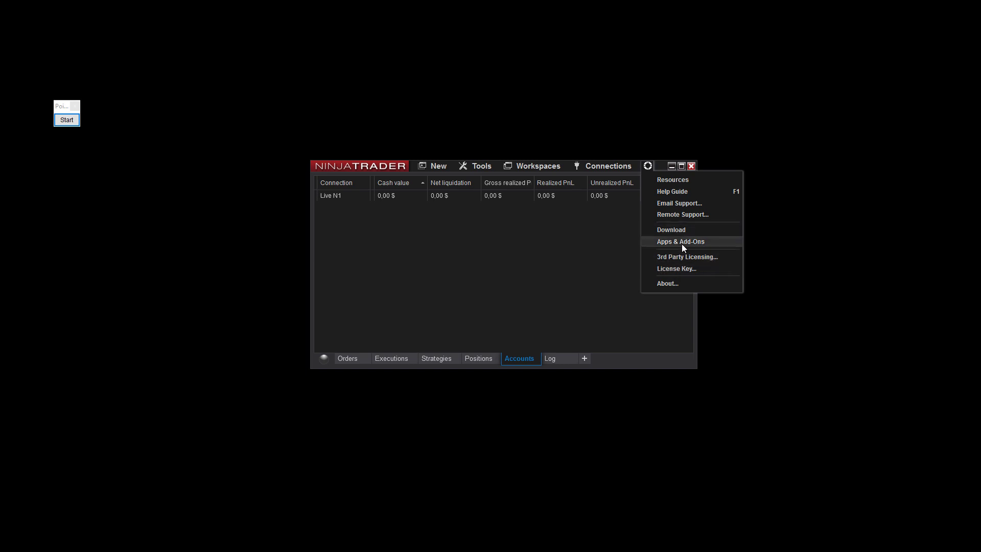
pyautogui.click(555, 254)
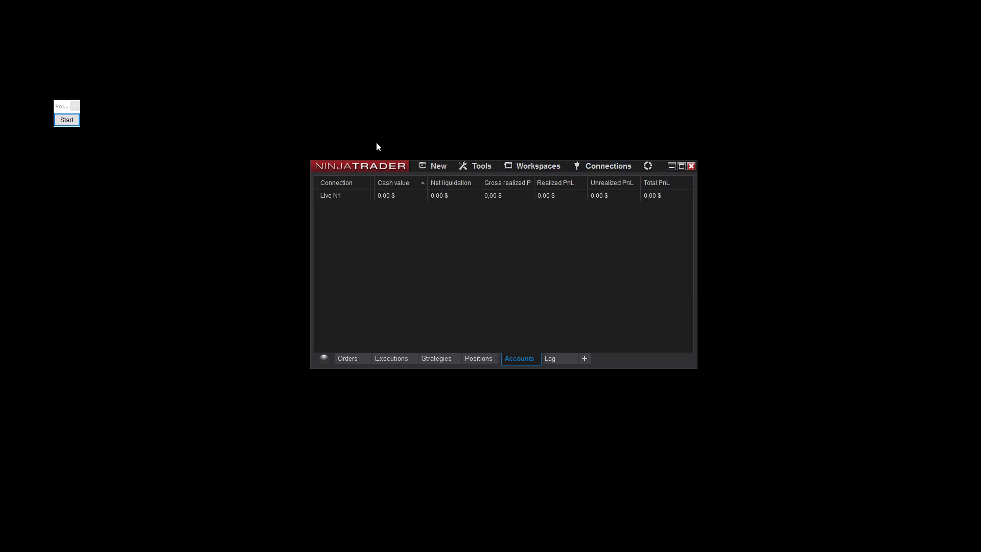
# Connect to the Kinetick – End Of Day (Free) data feed and reposition the main window.
pyautogui.moveTo(361, 166)
pyautogui.mouseDown()
pyautogui.moveTo(385, 155)
pyautogui.moveTo(378, 172)
pyautogui.mouseUp()
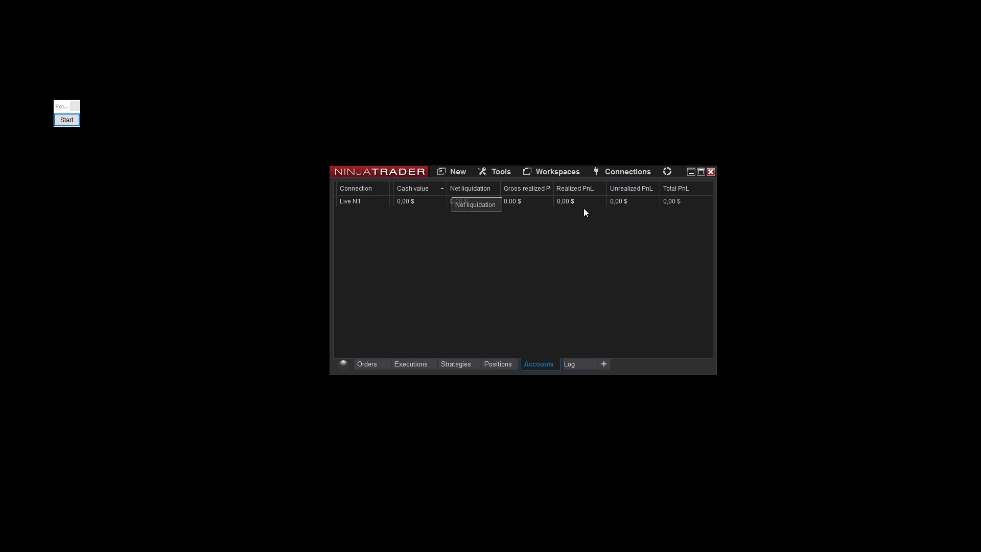
pyautogui.click(620, 170)
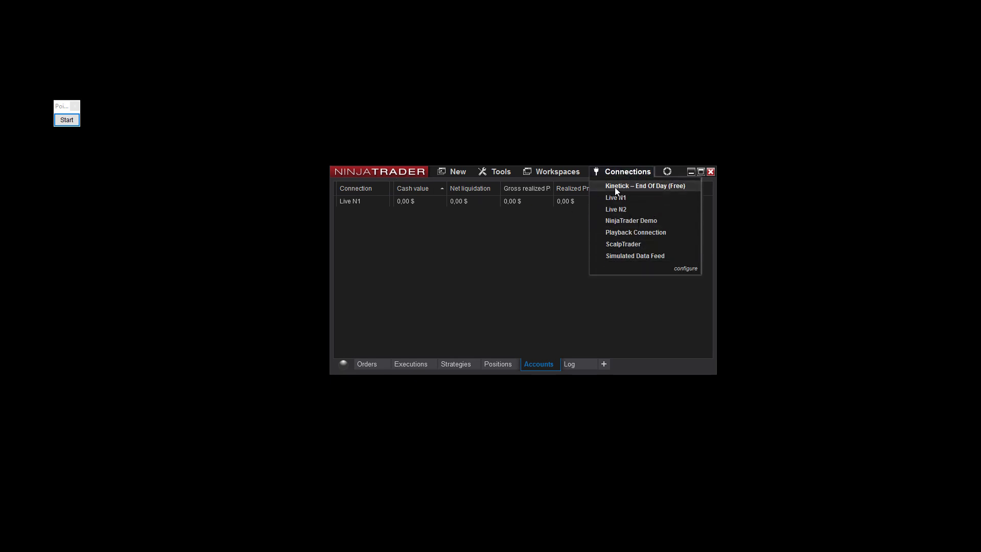
pyautogui.click(656, 189)
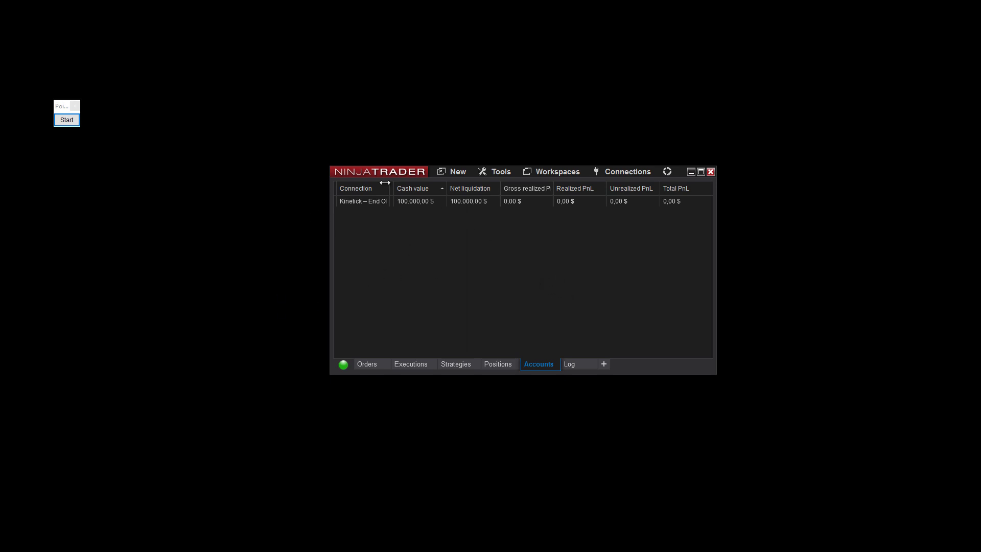
pyautogui.moveTo(401, 172)
pyautogui.mouseDown()
pyautogui.moveTo(431, 167)
pyautogui.moveTo(402, 177)
pyautogui.mouseUp()
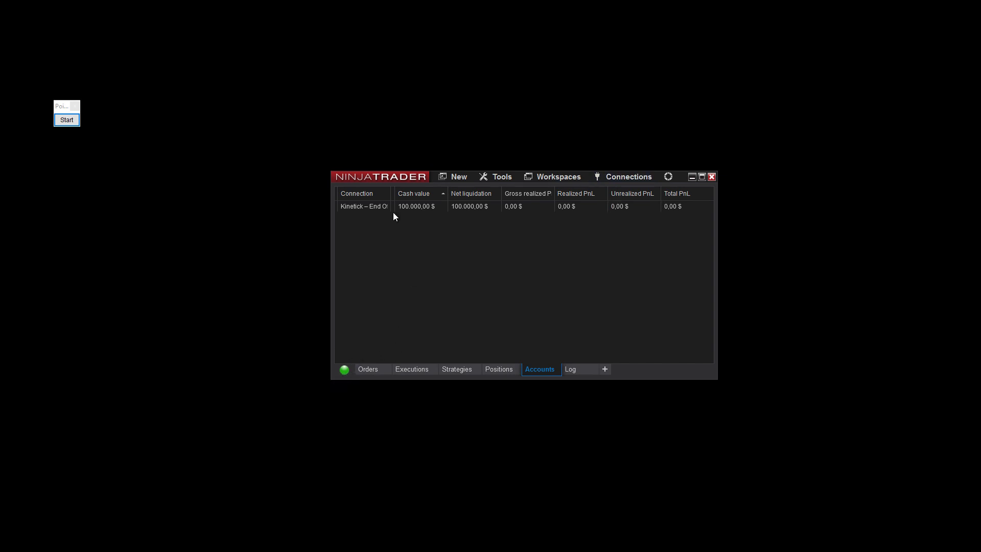
# Open Historical Data, place its window below the account row, and expand the Get Market Replay data options for loading.
pyautogui.click(505, 177)
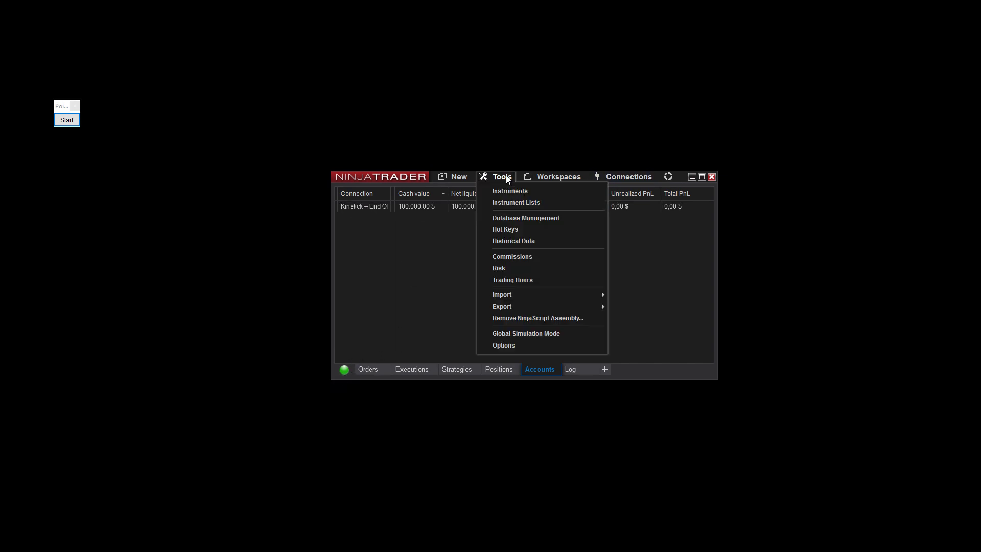
pyautogui.click(511, 242)
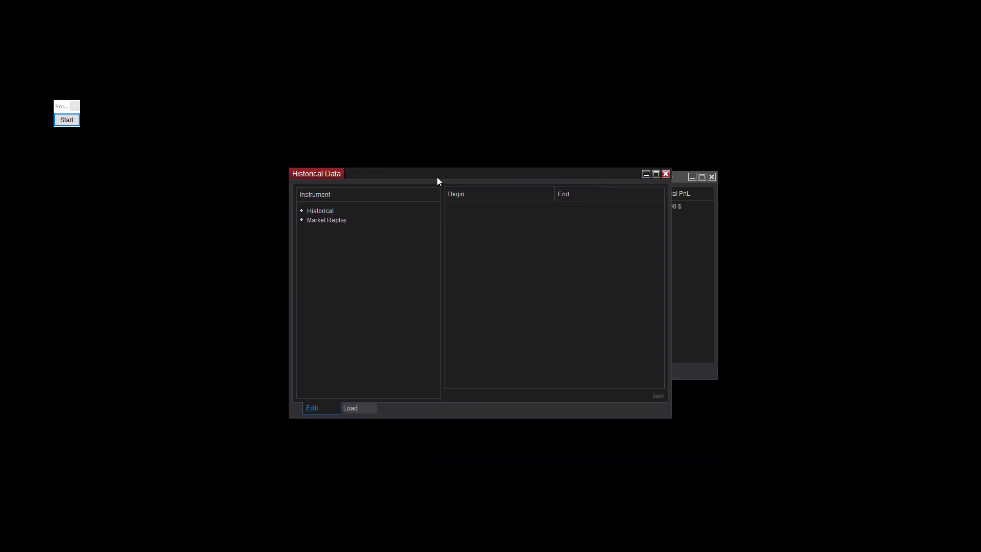
pyautogui.moveTo(437, 181); pyautogui.dragTo(474, 229)
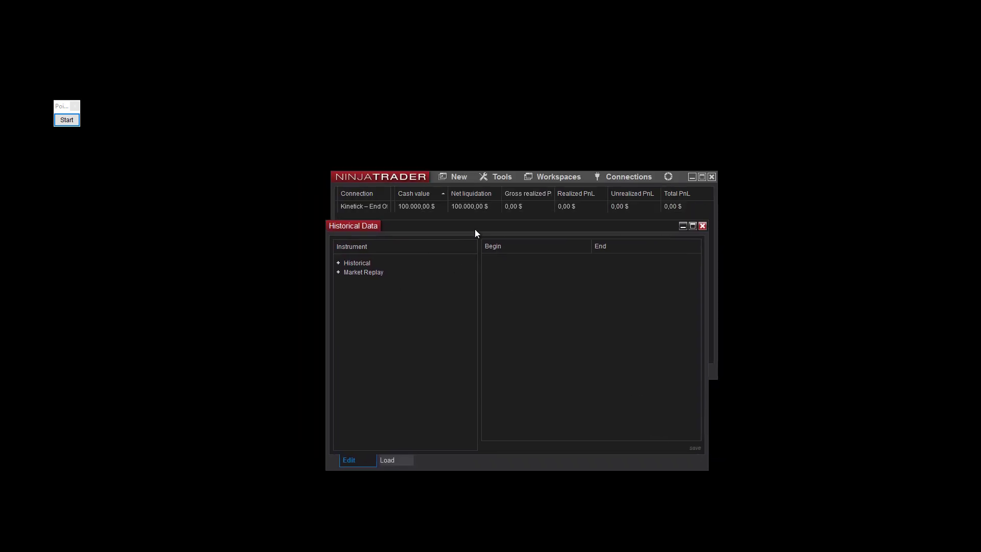
pyautogui.click(393, 465)
pyautogui.click(337, 328)
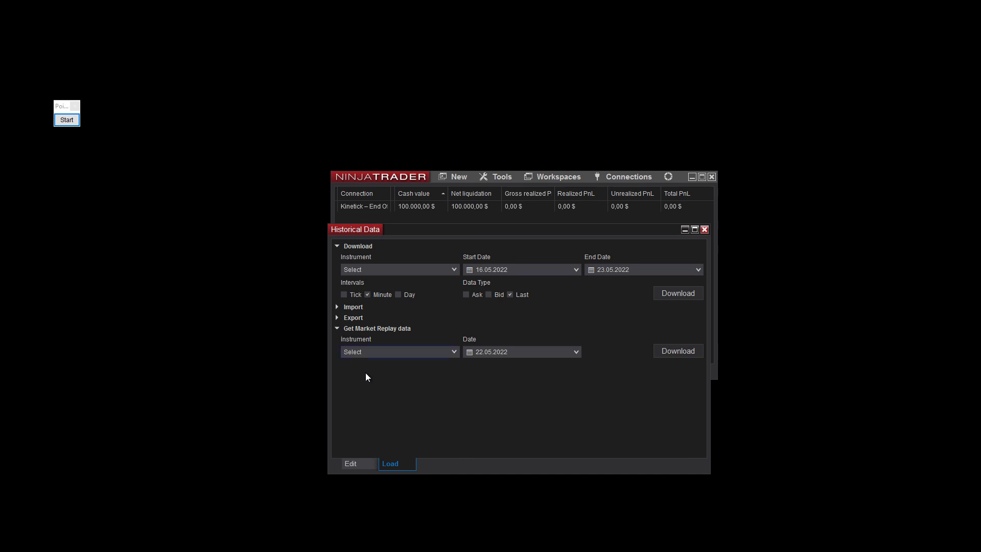
# Download market replay data for ES 06-22 dated 17.05.2022 and close the Historical Data window.
pyautogui.click(453, 352)
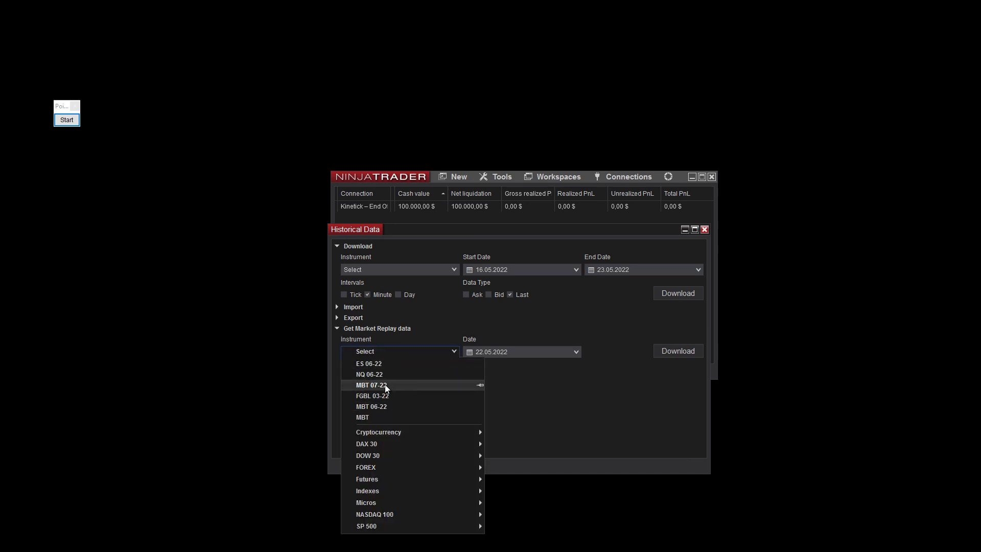
pyautogui.click(390, 364)
pyautogui.click(575, 352)
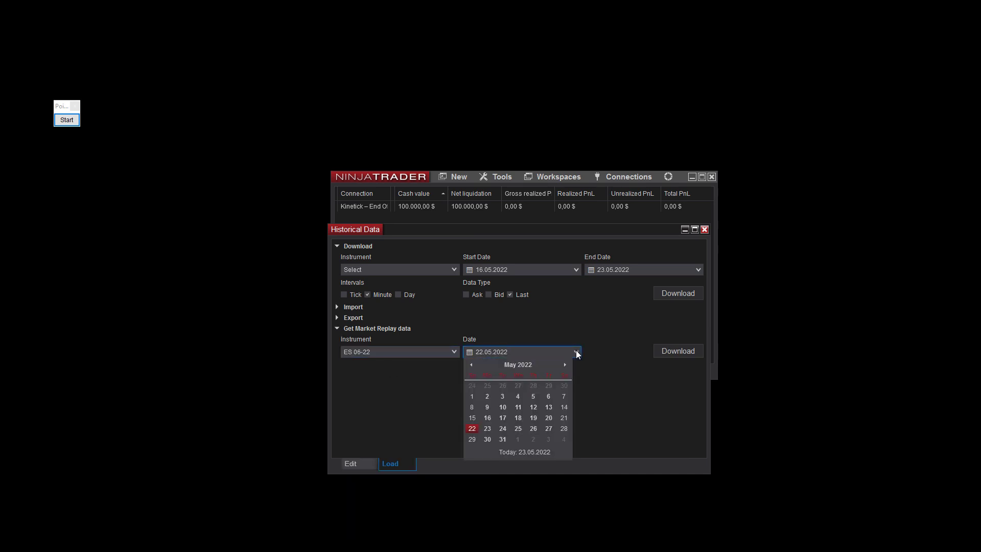
pyautogui.click(504, 418)
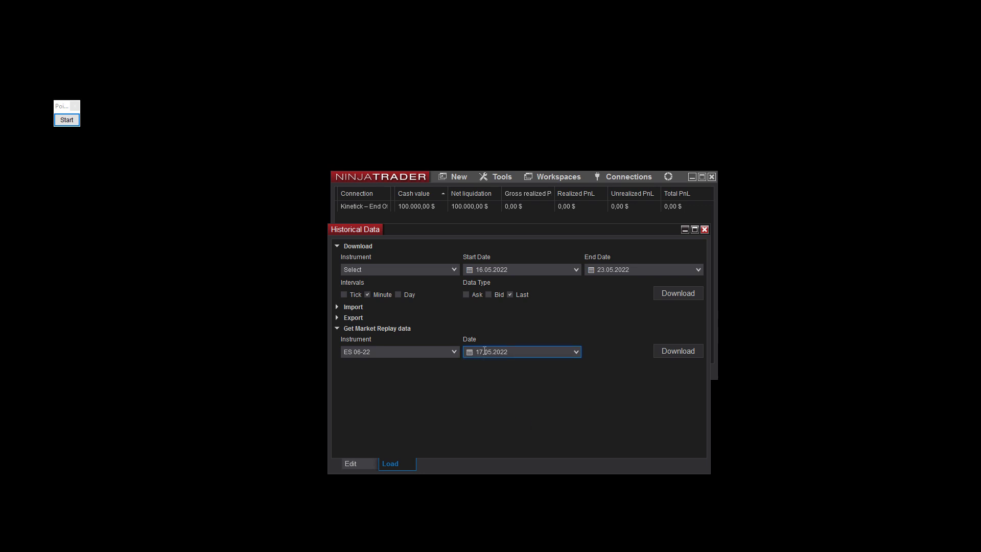
pyautogui.click(679, 351)
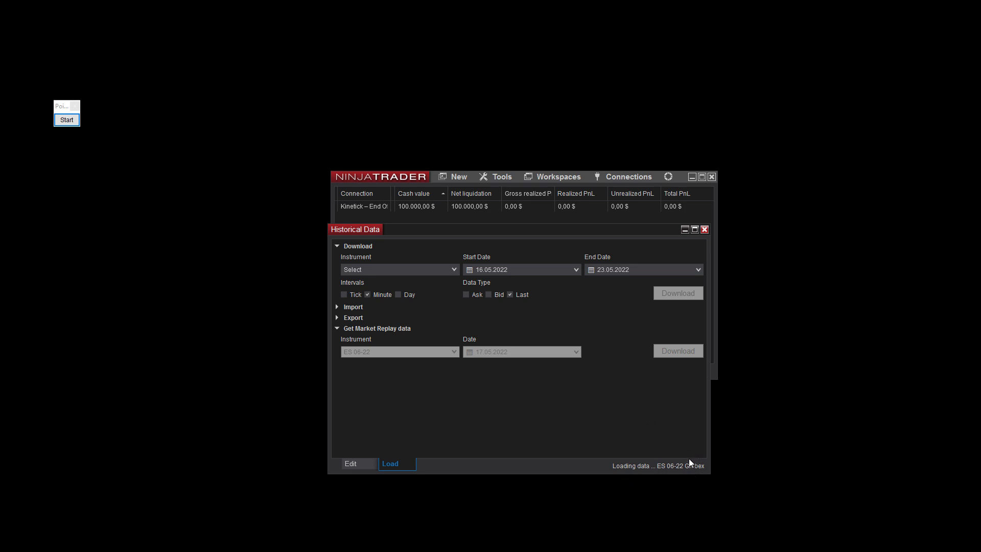
pyautogui.click(705, 229)
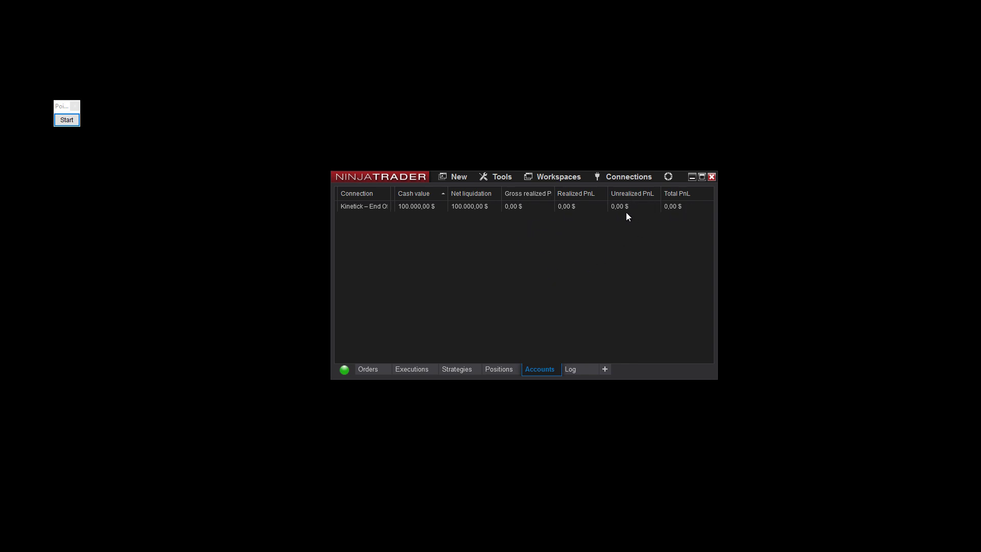
# Disconnect the Kinetick – End Of Day (Free) feed and connect to the Playback Connection.
pyautogui.click(620, 176)
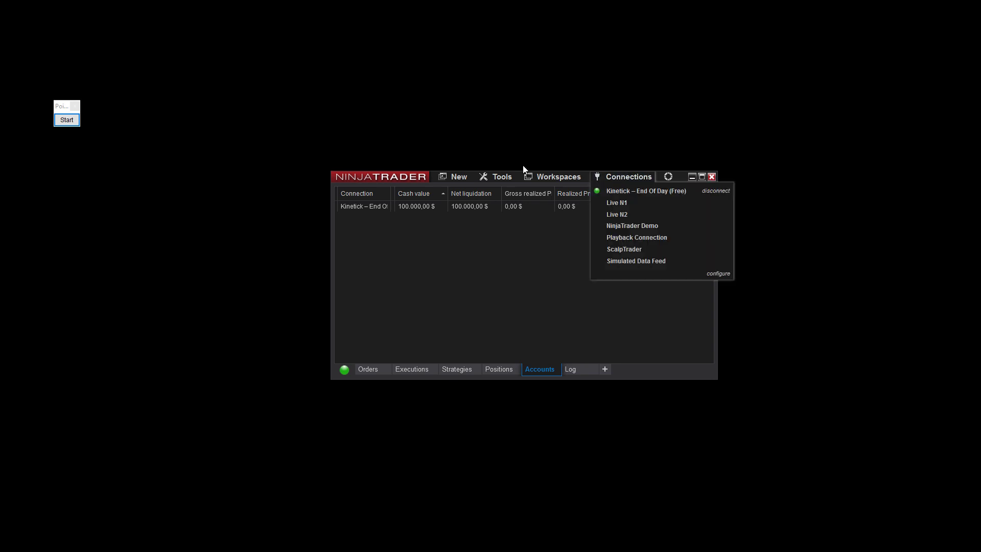
pyautogui.click(717, 191)
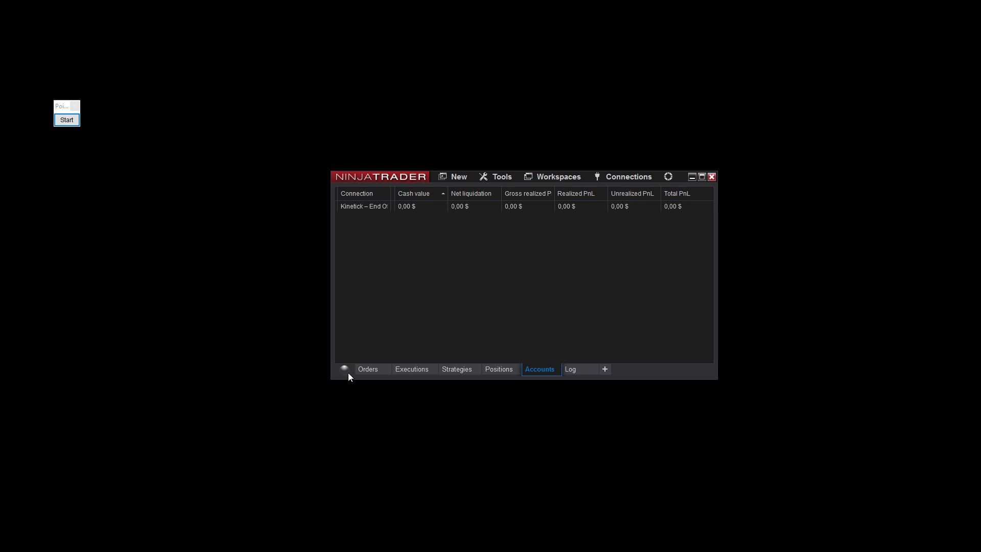
pyautogui.moveTo(629, 175)
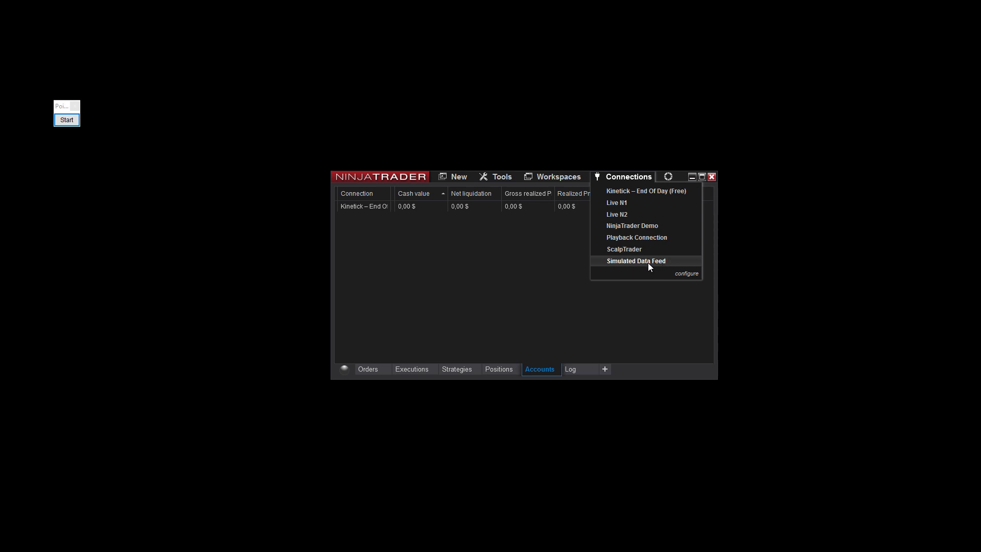
pyautogui.click(653, 237)
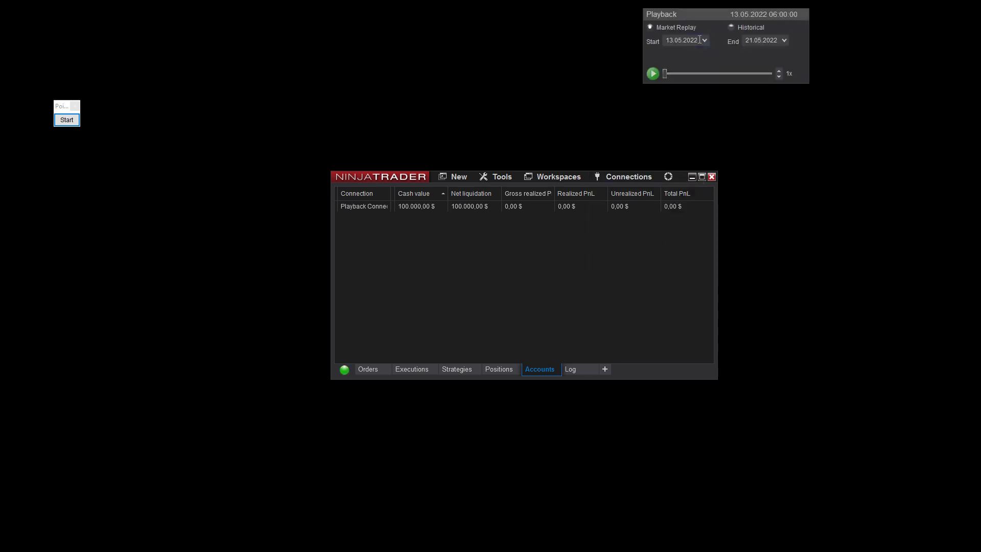
# Place the Playback window above the main window, set the replay start date to 10.05.2022 and start the replay.
pyautogui.moveTo(701, 17); pyautogui.dragTo(492, 75)
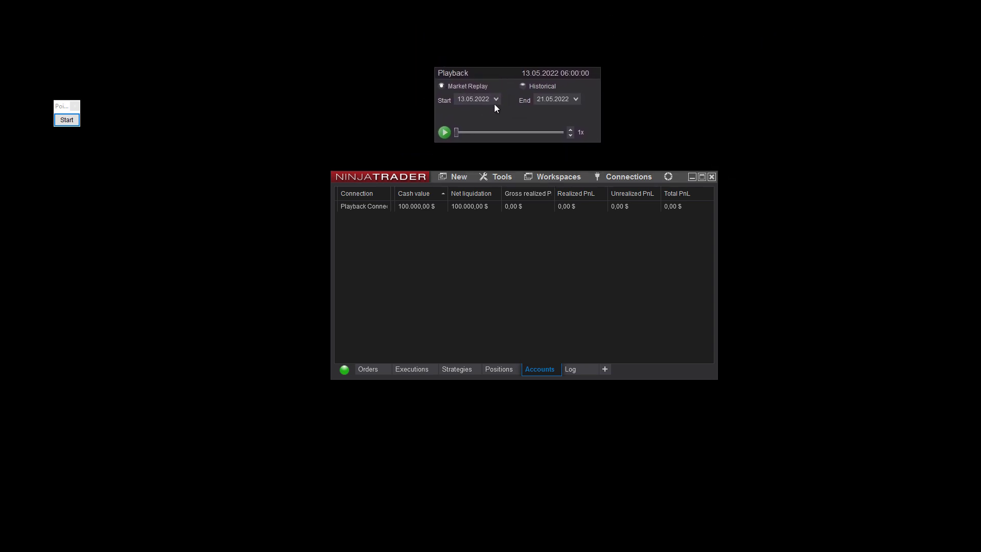
pyautogui.click(494, 100)
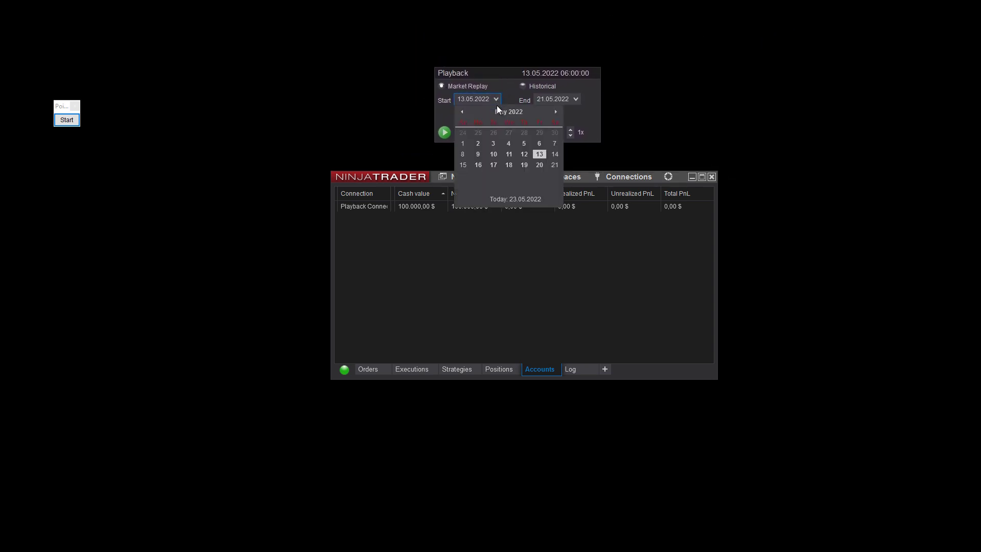
pyautogui.click(494, 154)
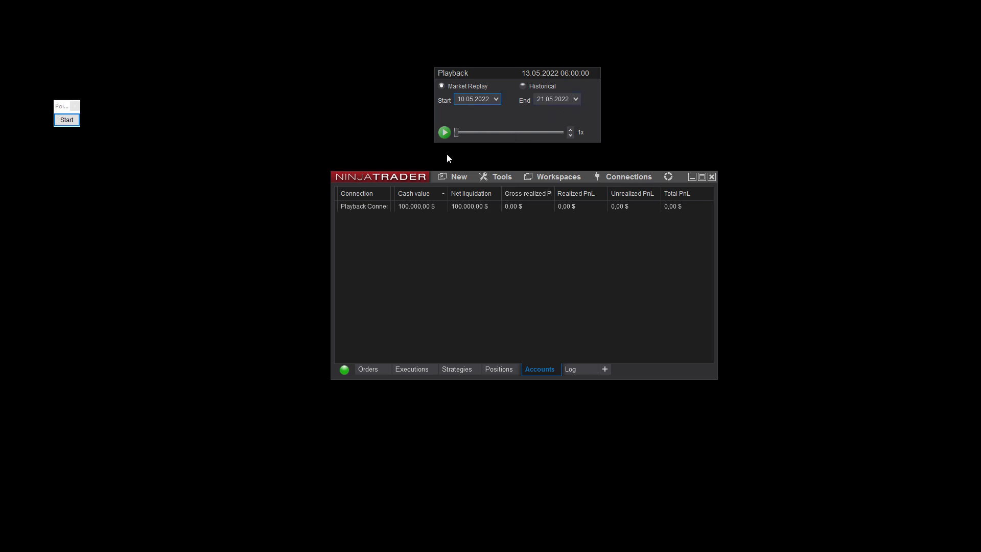
pyautogui.click(445, 133)
# Create a new chart for the ES 06-22 futures instrument with the default 1 Minute data series.
pyautogui.click(458, 179)
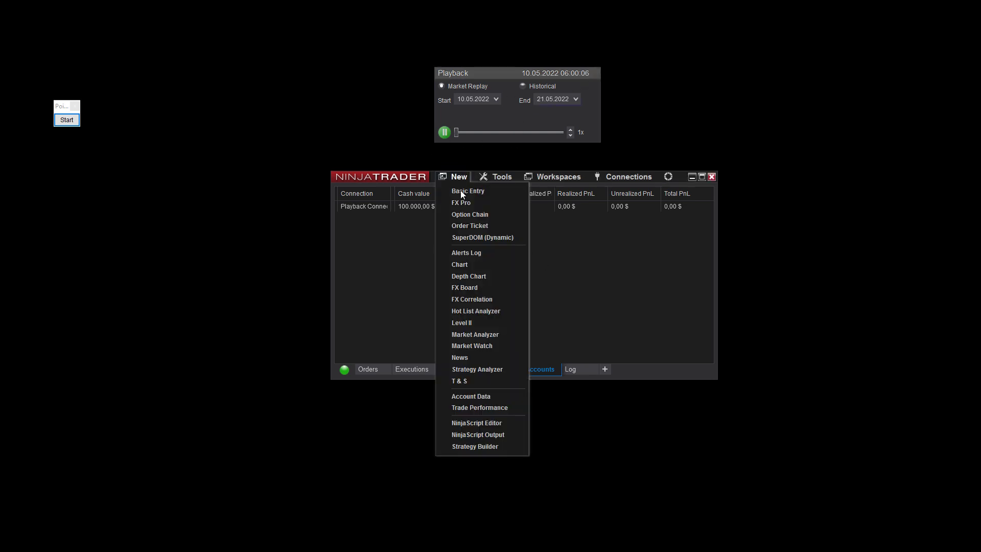
pyautogui.click(468, 266)
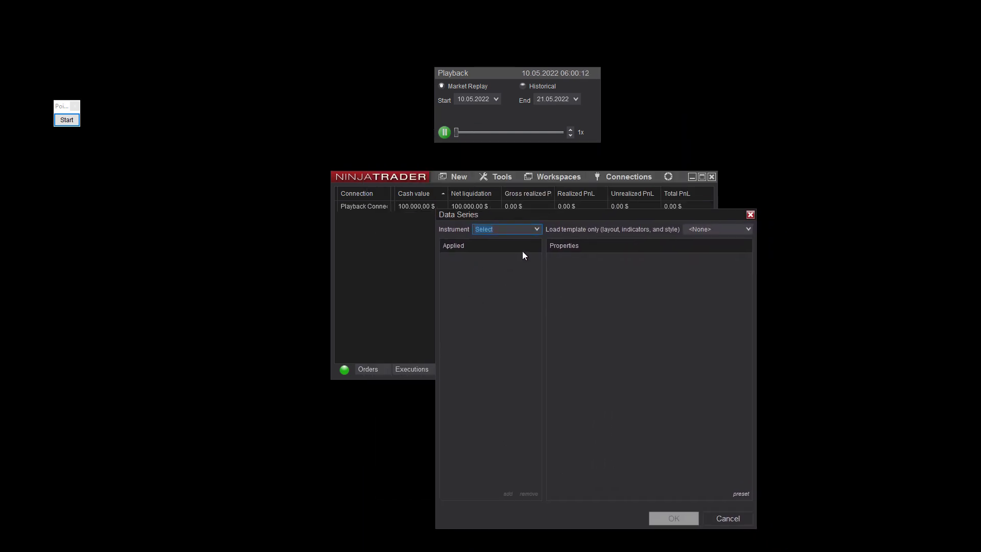
pyautogui.click(535, 228)
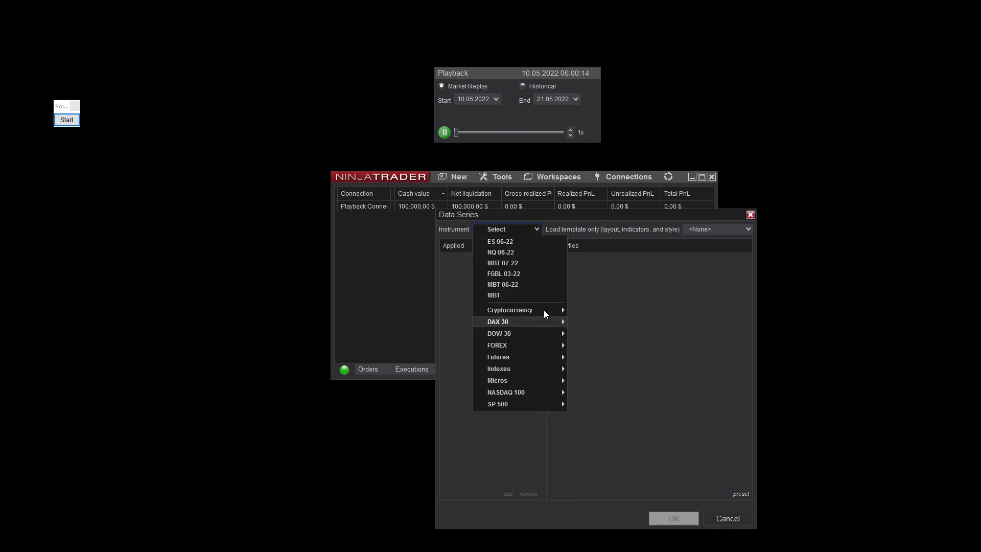
pyautogui.moveTo(537, 359)
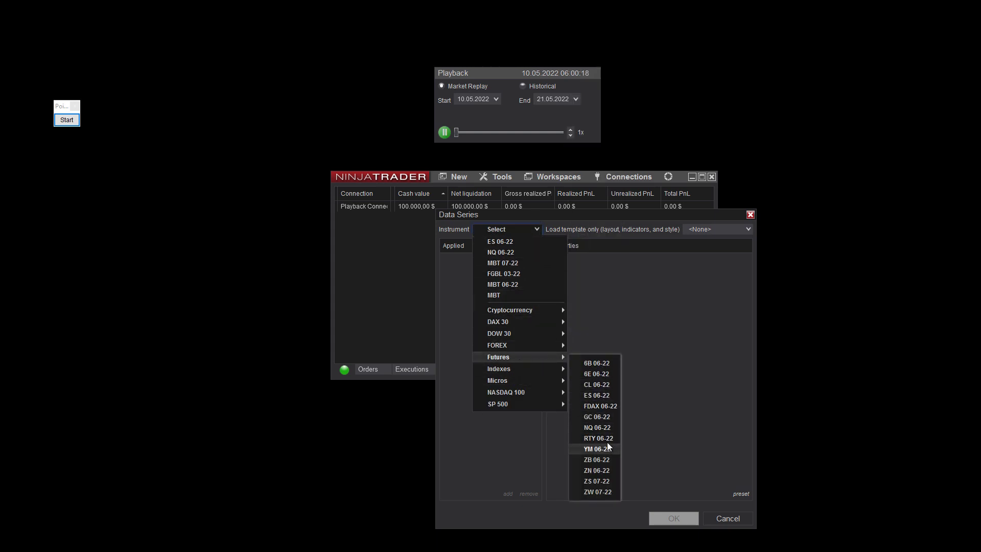
pyautogui.click(597, 395)
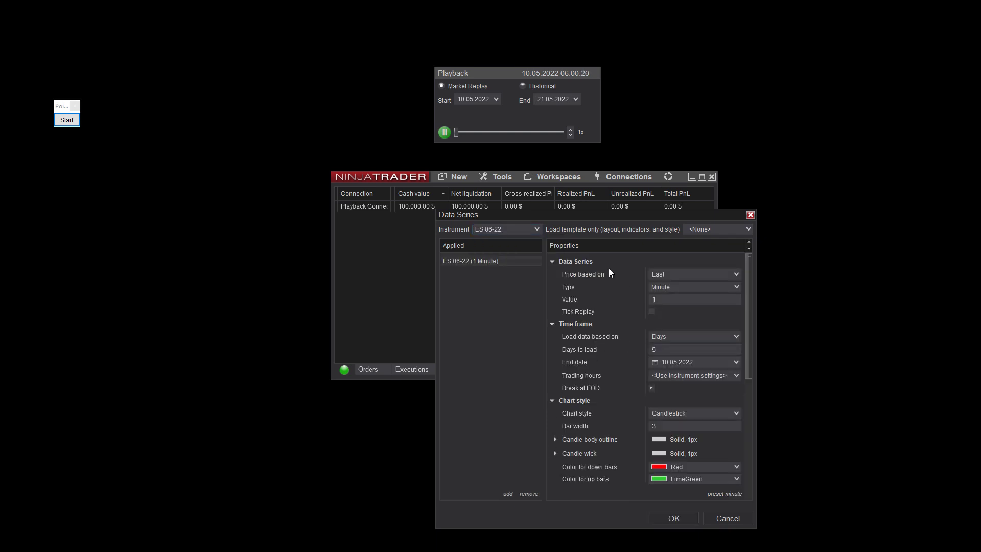
pyautogui.click(675, 518)
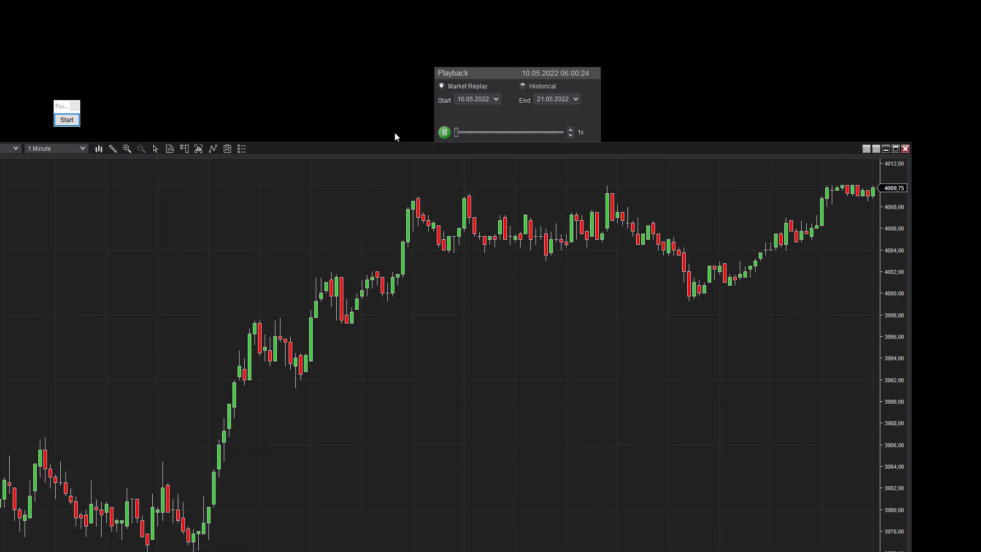
# Shrink the ES 06-22 chart window and place it directly below the Playback window.
pyautogui.moveTo(880, 139); pyautogui.dragTo(416, 382)
pyautogui.moveTo(314, 391); pyautogui.dragTo(502, 160)
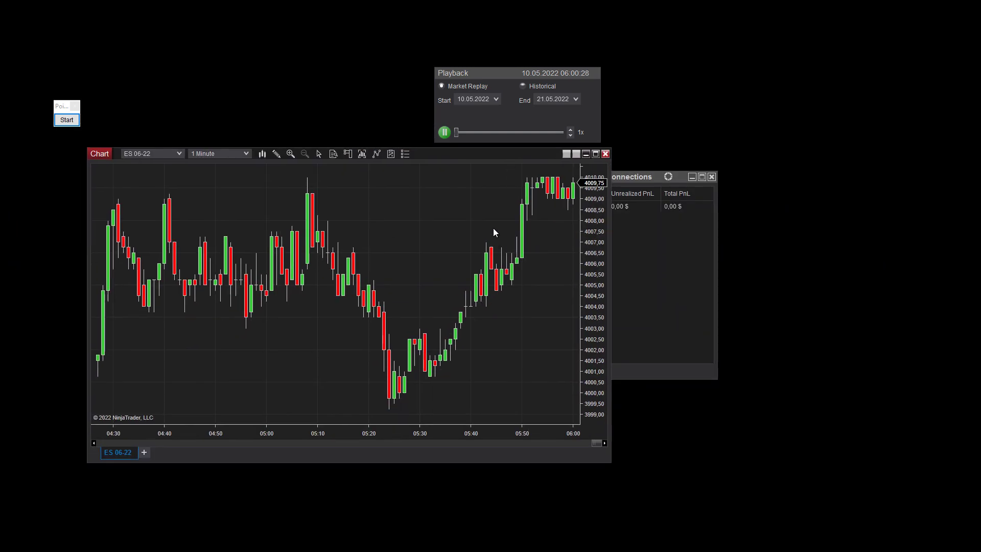
pyautogui.moveTo(492, 228); pyautogui.dragTo(477, 217)
# Move the replay position forward to 16.05.2022 at about 13:14 and keep the playback running.
pyautogui.moveTo(456, 132); pyautogui.dragTo(512, 132)
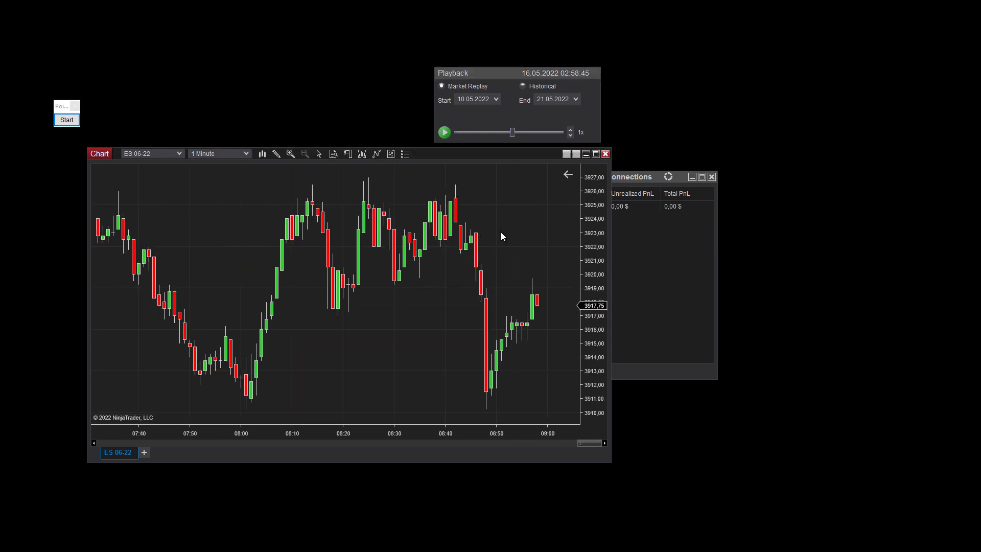
pyautogui.click(445, 134)
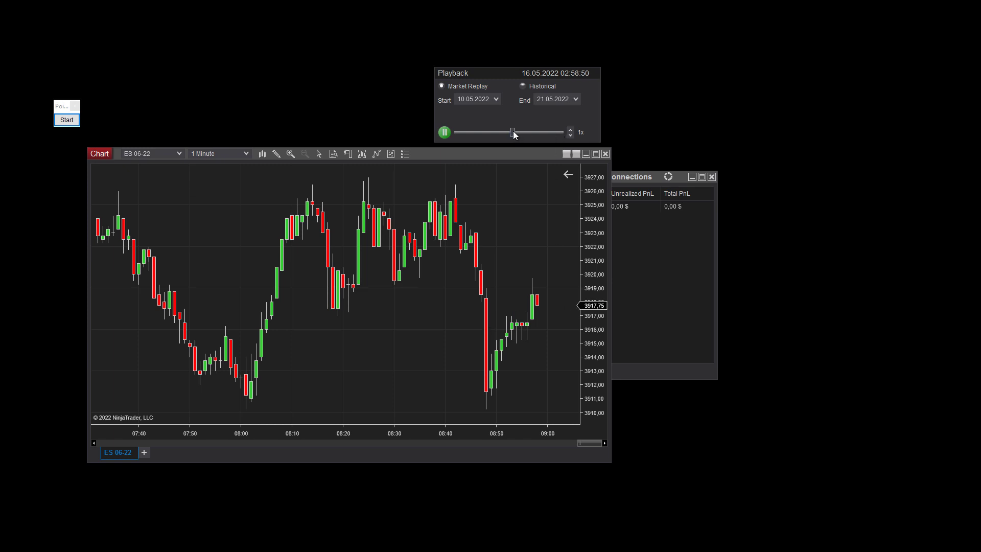
pyautogui.moveTo(513, 131); pyautogui.dragTo(518, 130)
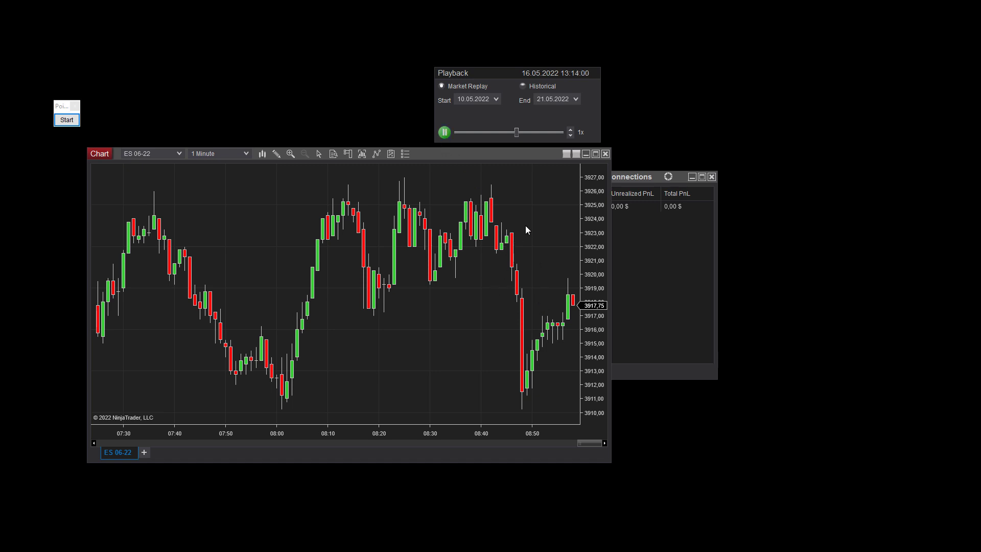
# Raise the replay speed to 500x.
pyautogui.click(571, 130)
pyautogui.click(570, 130)
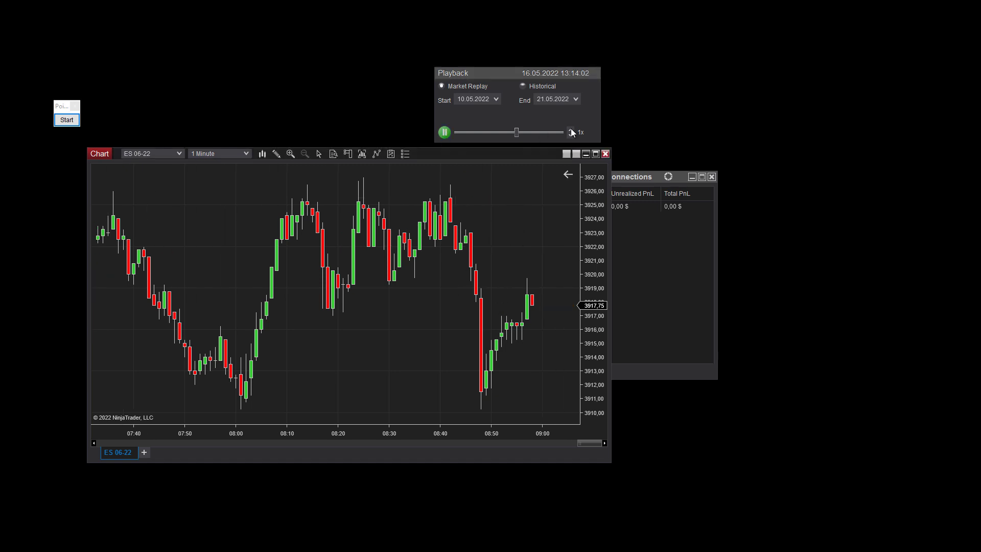
pyautogui.click(571, 131)
pyautogui.click(570, 130)
pyautogui.click(571, 130)
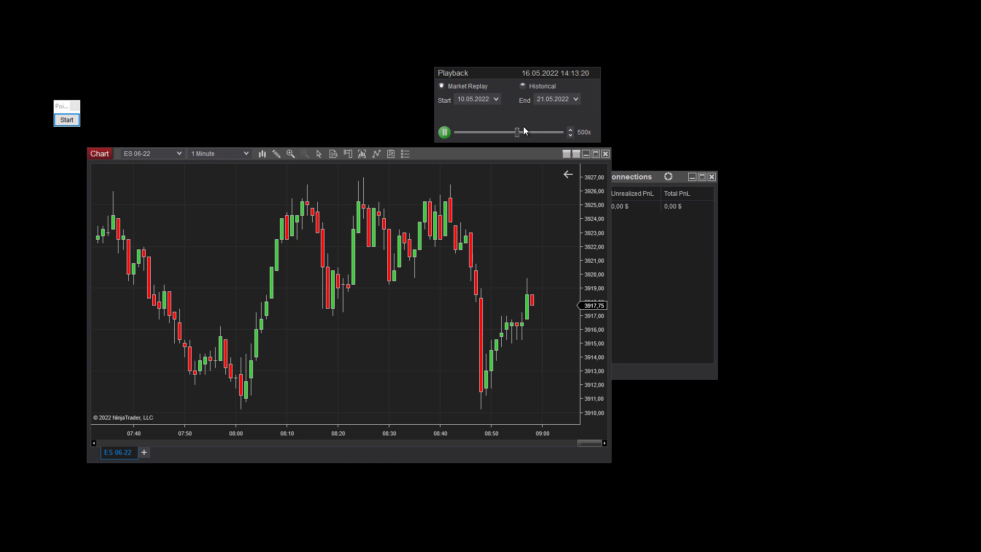
# Advance the replay position to the morning of 20.05.2022 and resume playback on the ES 06-22 chart.
pyautogui.moveTo(517, 132); pyautogui.dragTo(552, 134)
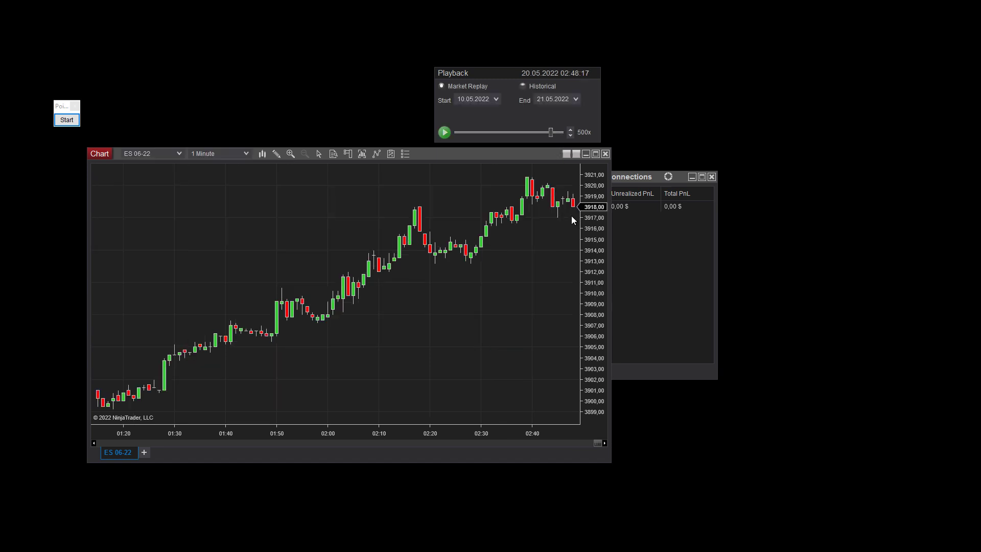
pyautogui.click(444, 132)
pyautogui.click(470, 283)
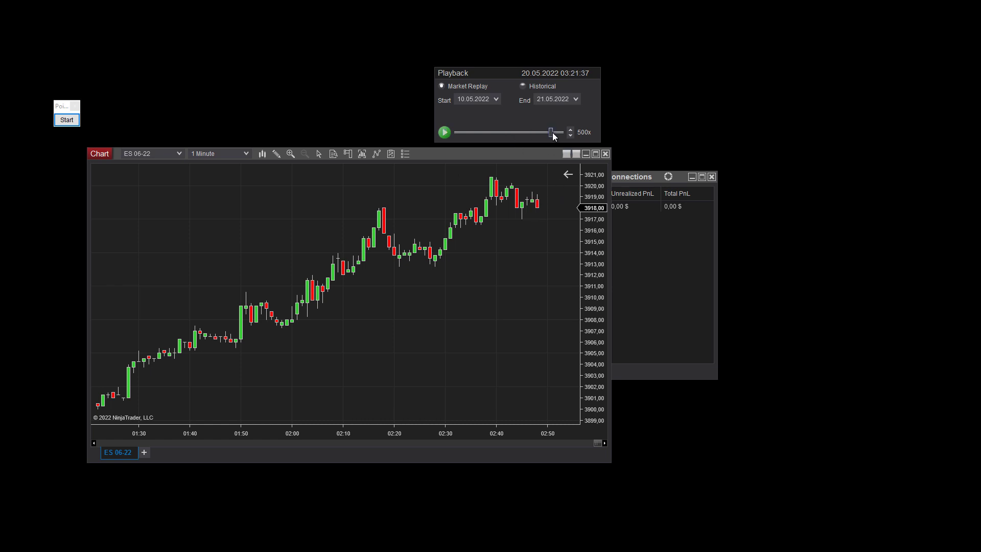
pyautogui.moveTo(552, 132); pyautogui.dragTo(555, 133)
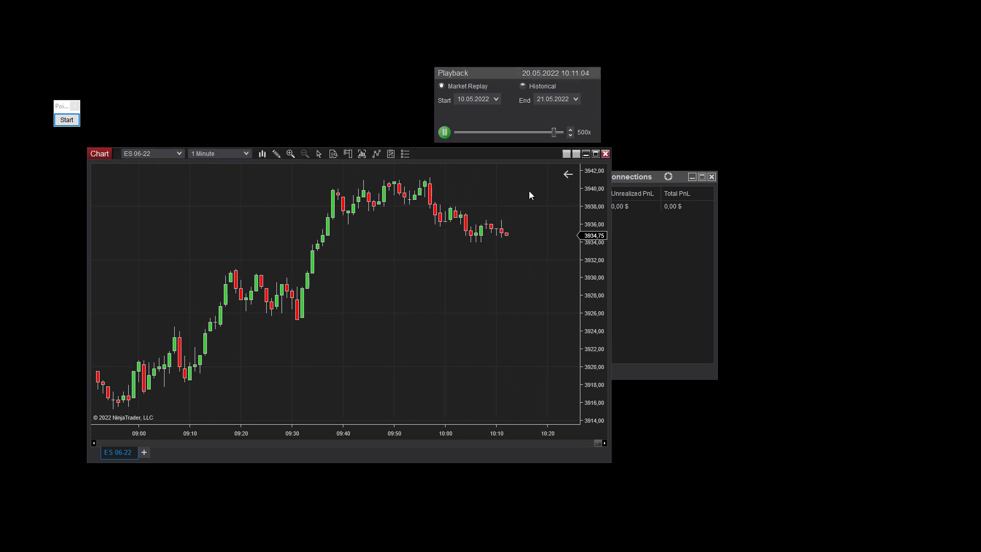
# Lower the replay speed back to 1x.
pyautogui.click(570, 136)
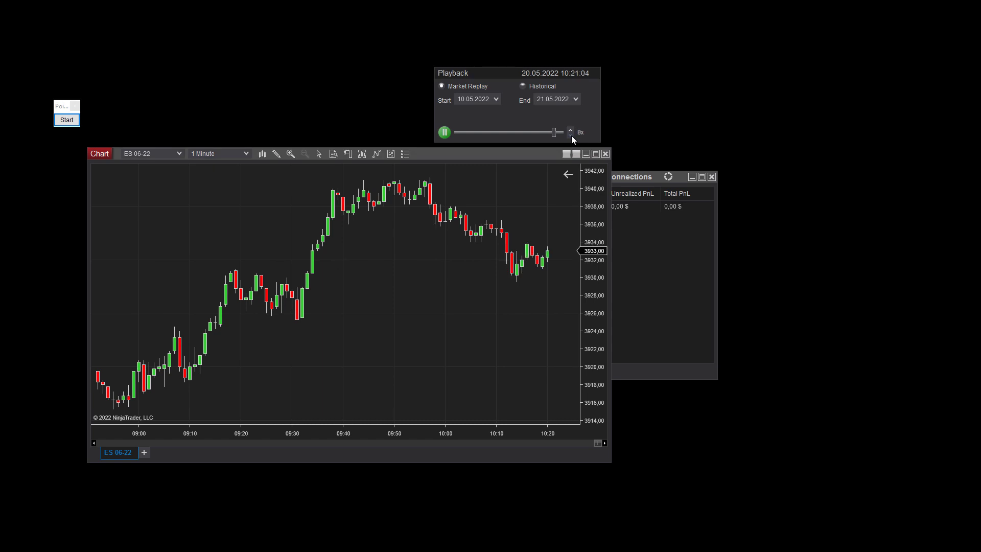
pyautogui.click(571, 135)
pyautogui.click(571, 135)
pyautogui.click(570, 136)
pyautogui.click(570, 135)
pyautogui.click(570, 135)
pyautogui.click(570, 135)
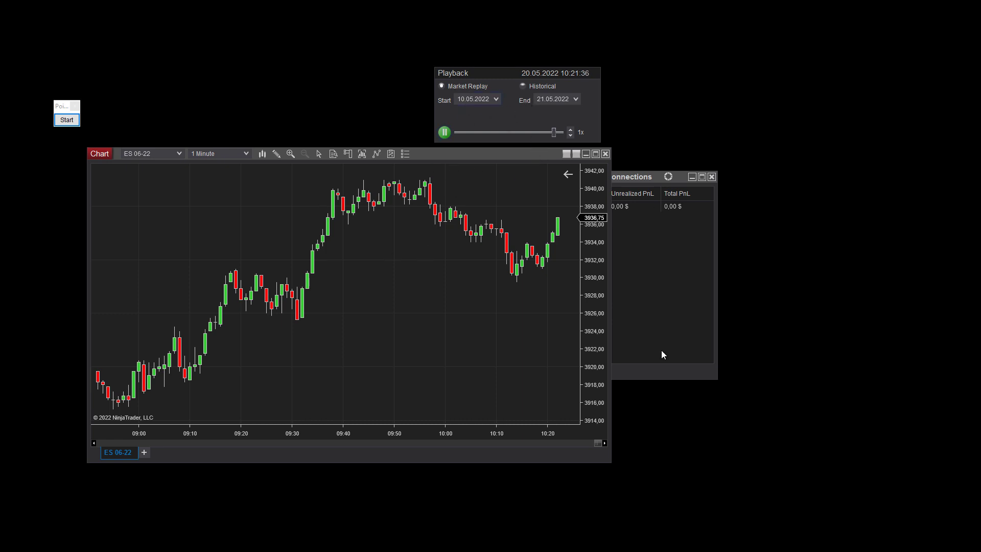
# Close the ES 06-22 chart and disconnect the Playback Connection.
pyautogui.moveTo(470, 156); pyautogui.dragTo(485, 173)
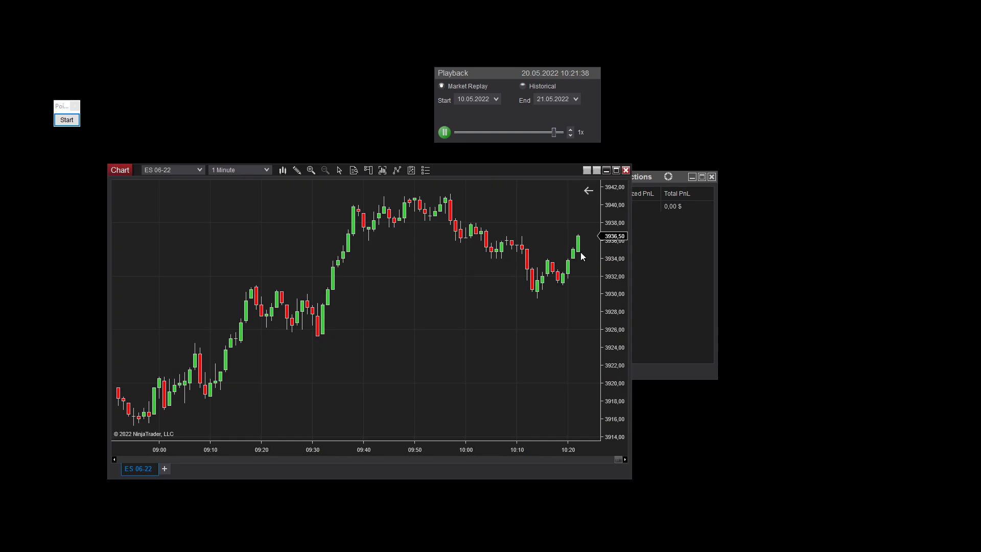
pyautogui.click(625, 170)
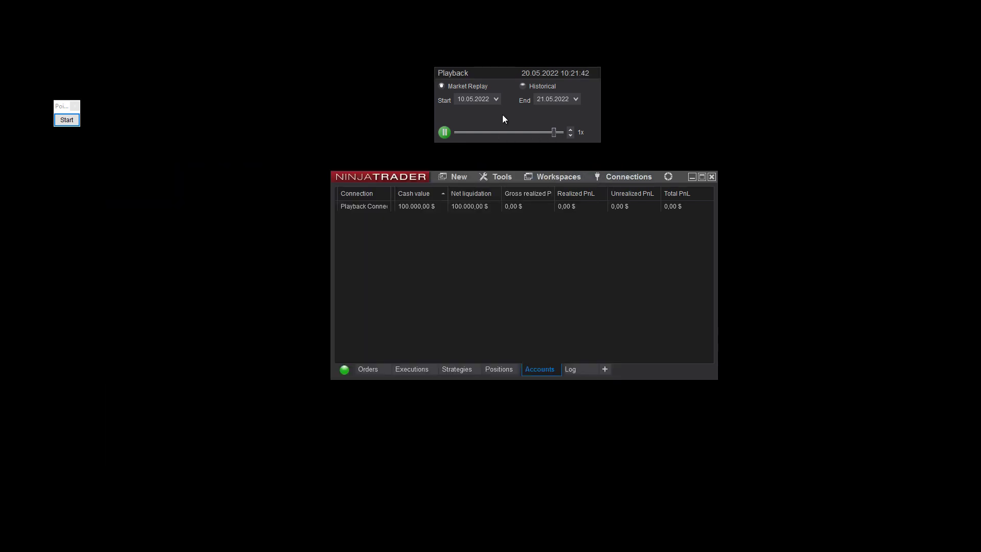
pyautogui.click(624, 176)
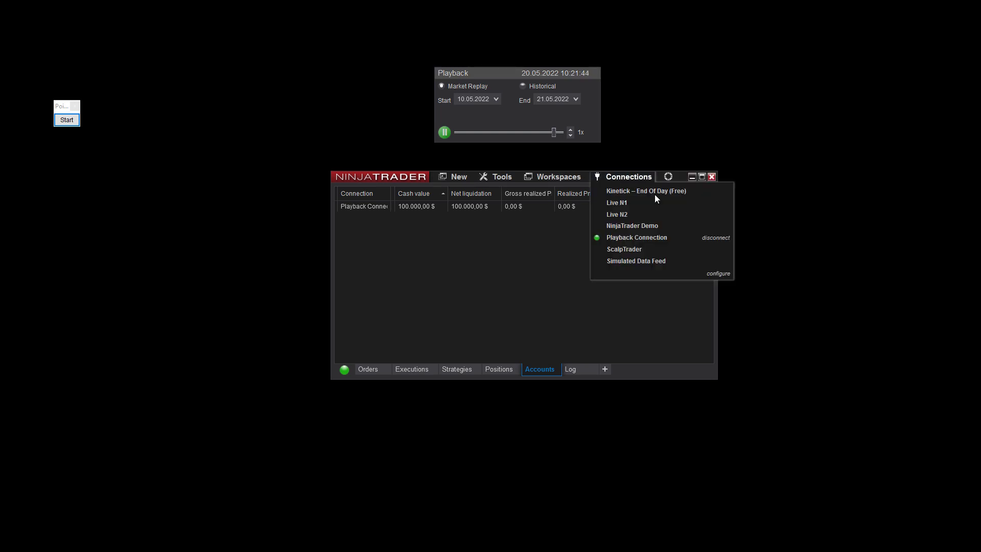
pyautogui.click(718, 238)
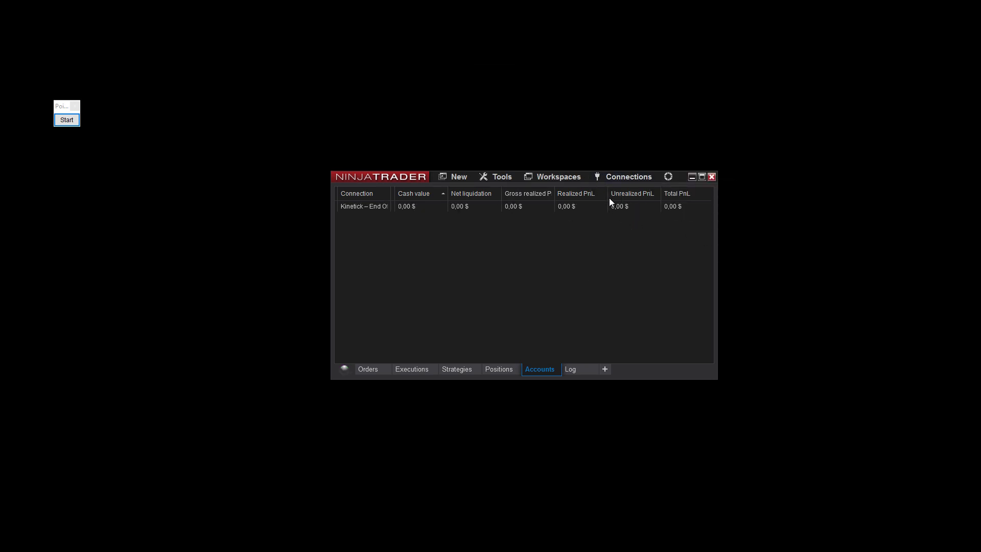
# Open the connection configuration and add NinjaTrader Continuum to the configured connections.
pyautogui.click(623, 178)
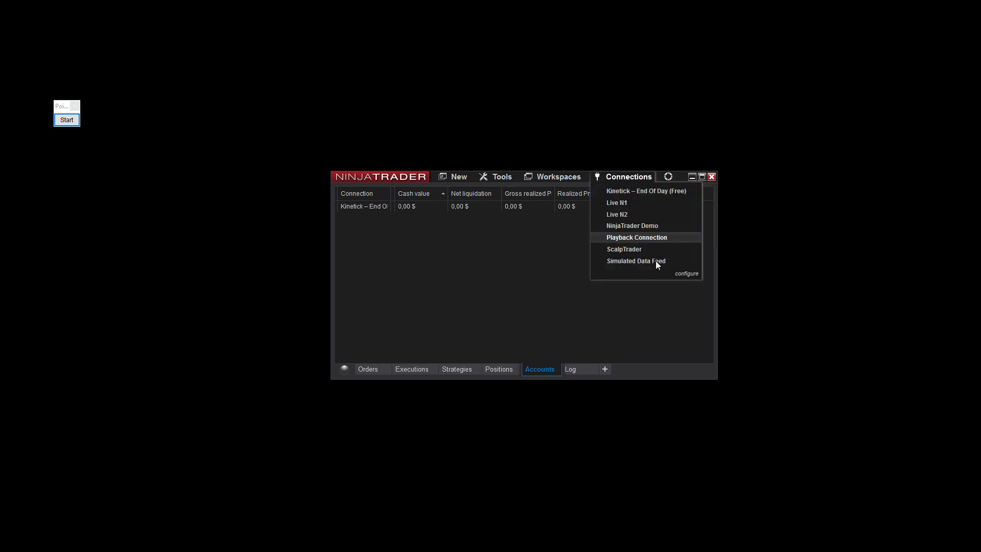
pyautogui.click(686, 273)
pyautogui.scroll(-1, 417, 240)
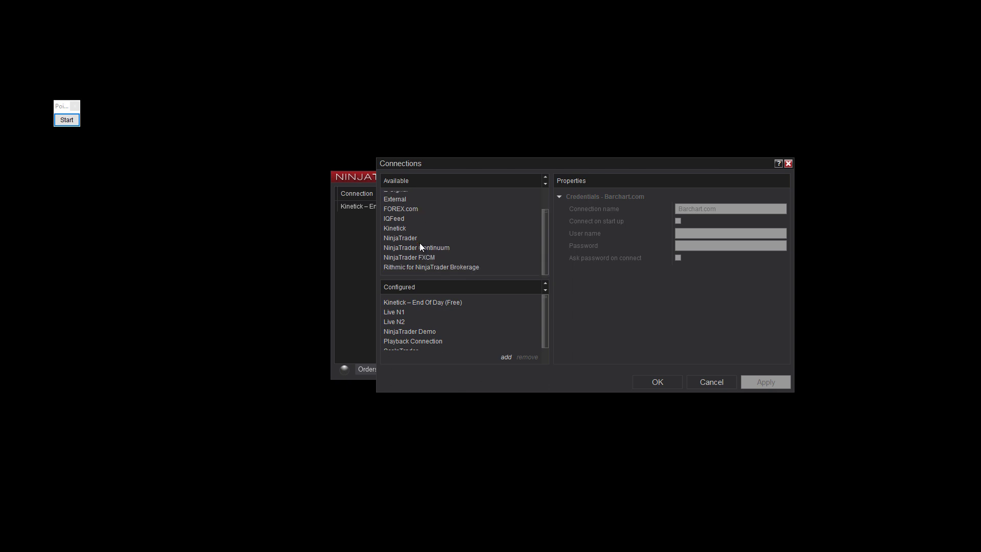
pyautogui.click(418, 248)
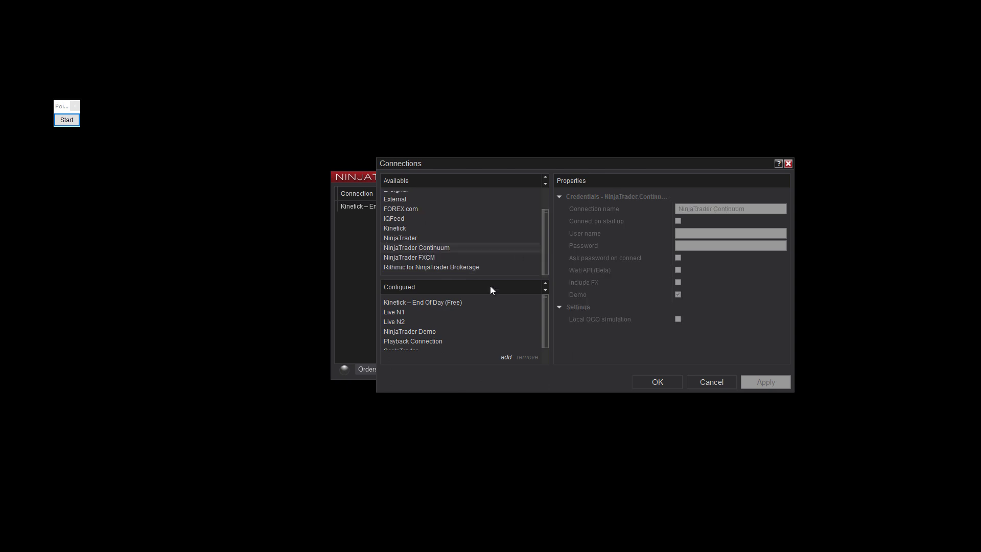
pyautogui.doubleClick(441, 247)
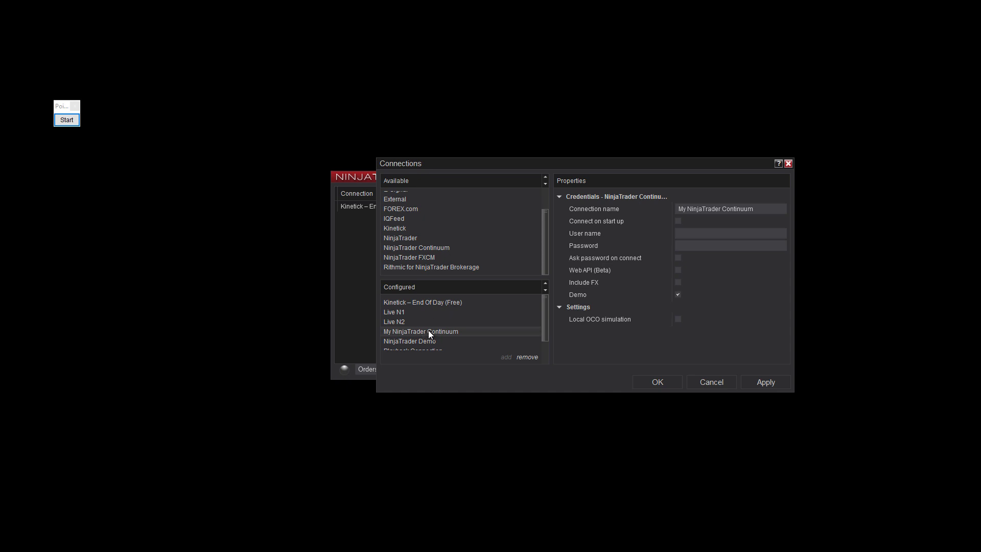
# Remove the My NinjaTrader Continuum connection and close the connection configuration with OK.
pyautogui.click(712, 210)
pyautogui.click(527, 357)
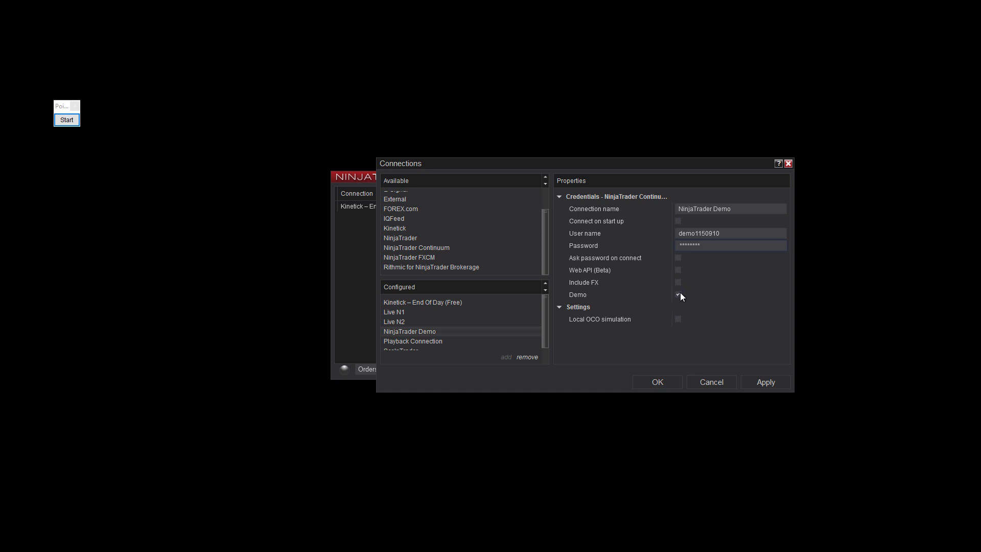
pyautogui.click(659, 383)
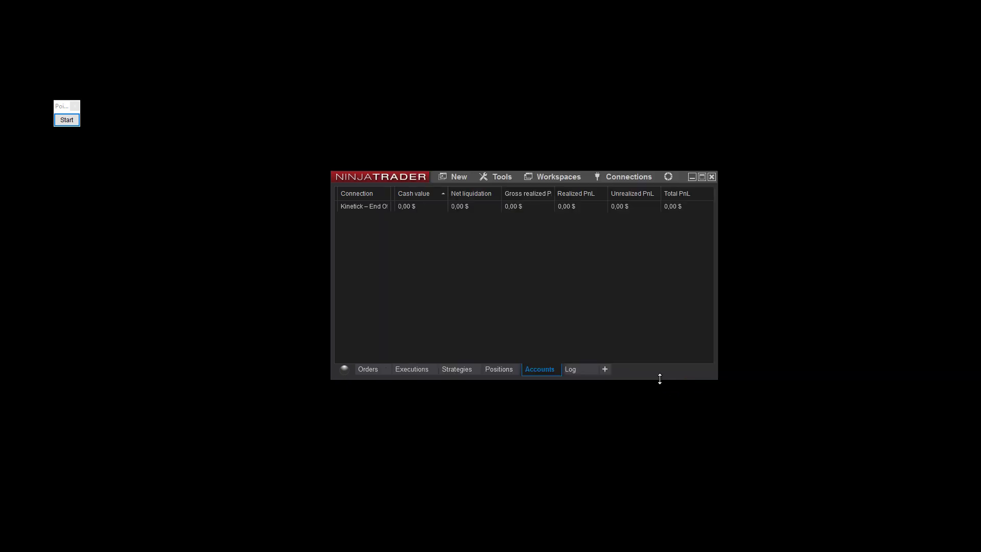
# Connect to the Live N1 data feed and move the main window slightly up and to the right.
pyautogui.click(628, 177)
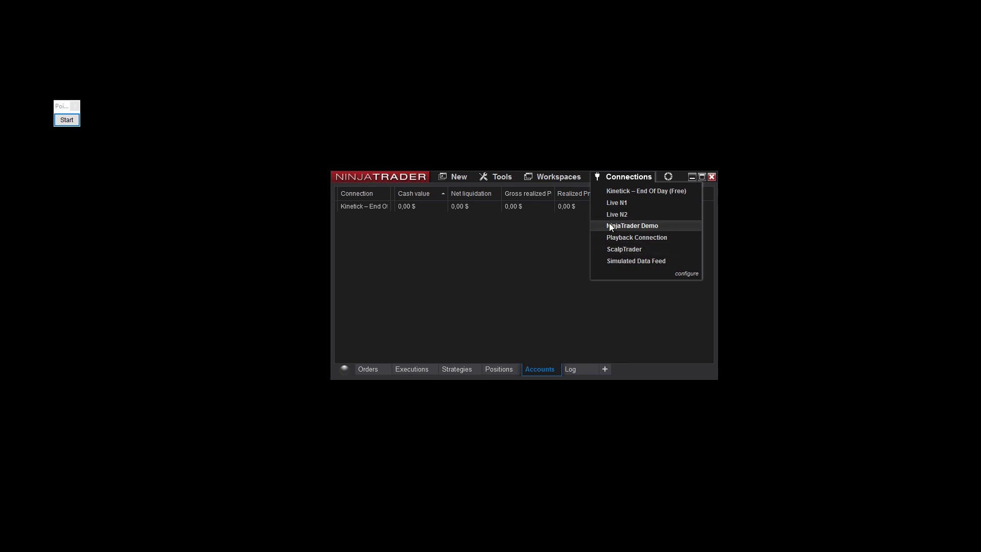
pyautogui.click(617, 203)
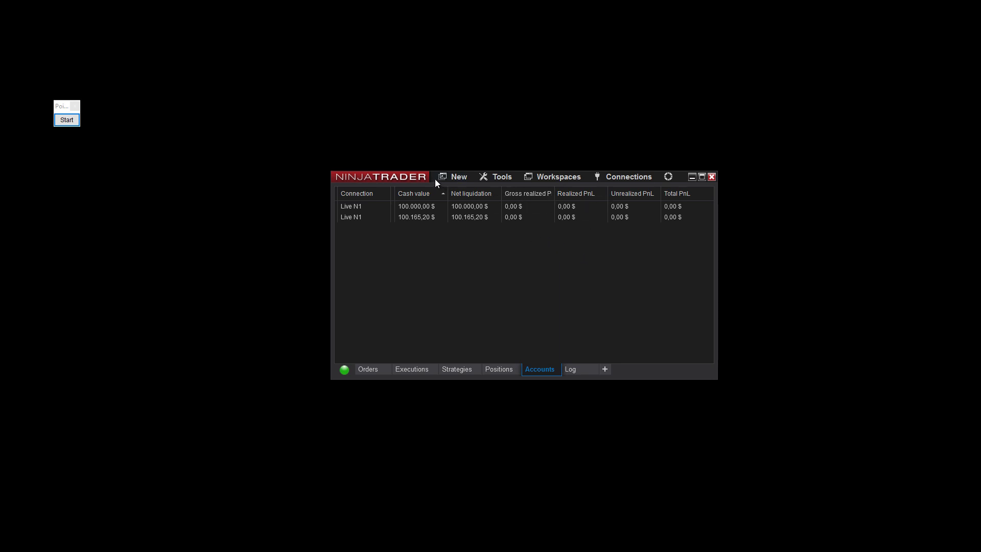
pyautogui.moveTo(434, 179); pyautogui.dragTo(454, 170)
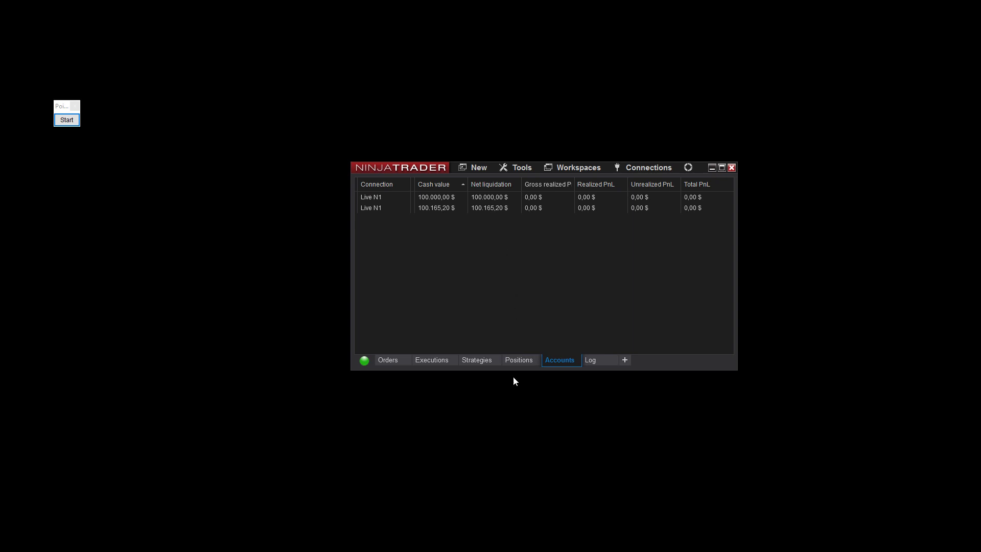
# Switch to the Opera browser showing the mzpack.pro site and maximize its window.
pyautogui.hotkey('alt', 'Tab')
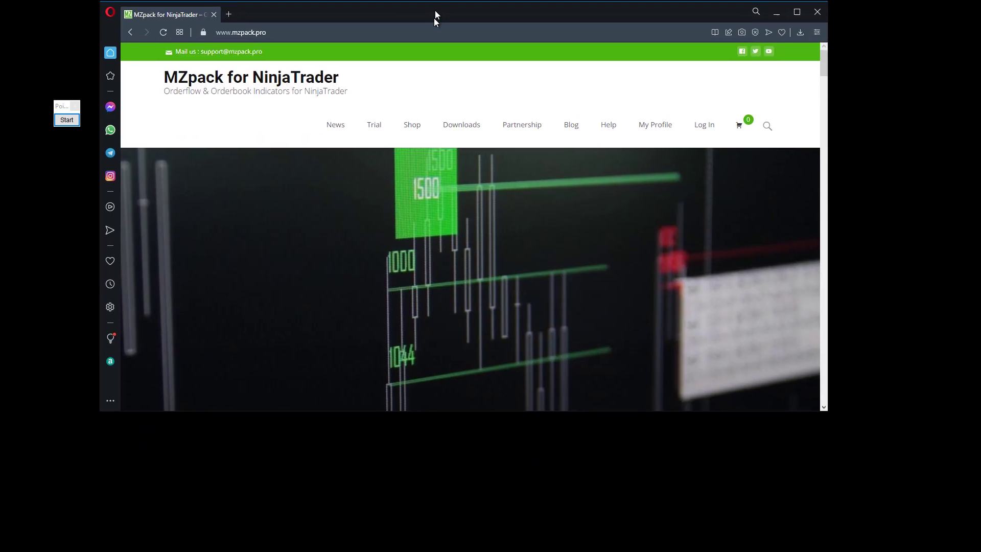
pyautogui.doubleClick(434, 18)
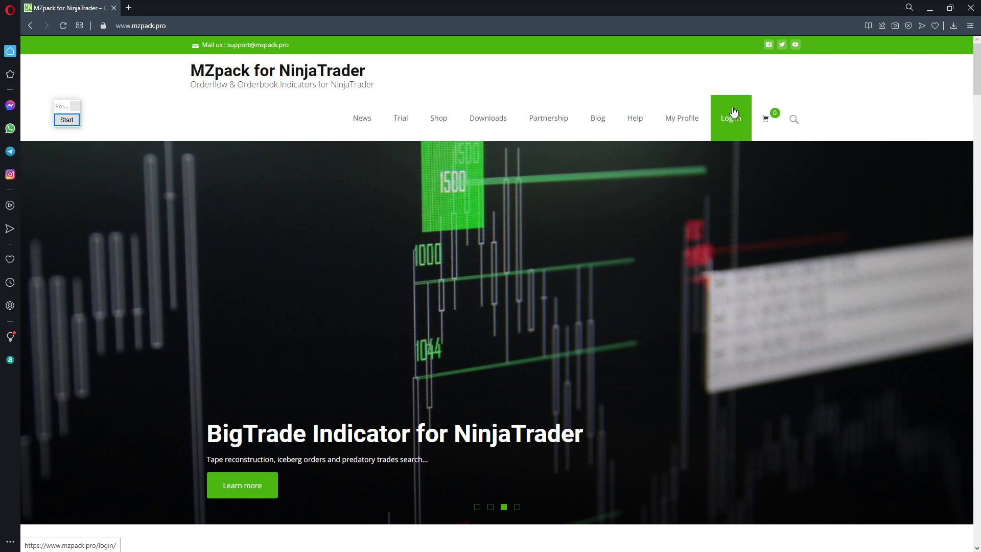
# Open the site's Trial page and review the login form, required market data and system requirements.
pyautogui.moveTo(736, 107)
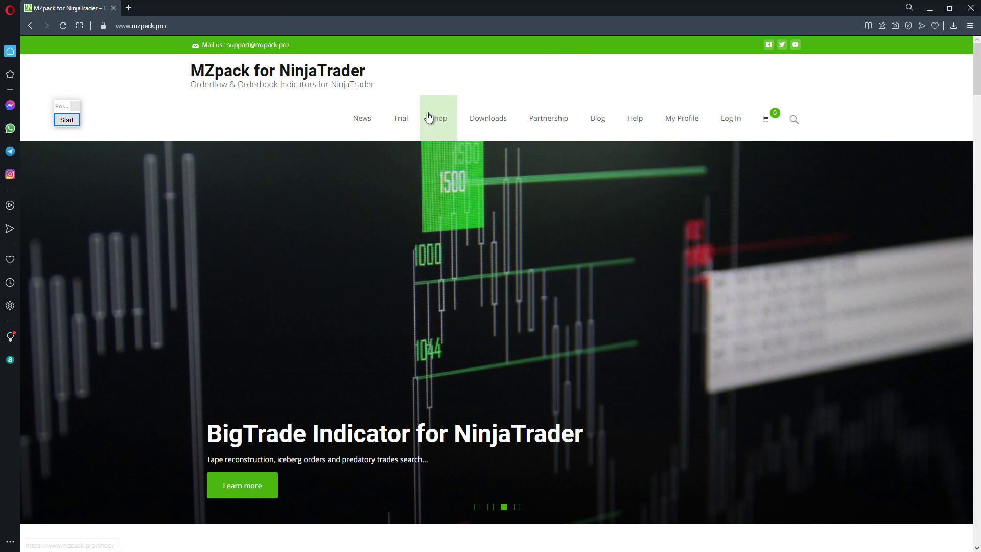
pyautogui.click(403, 121)
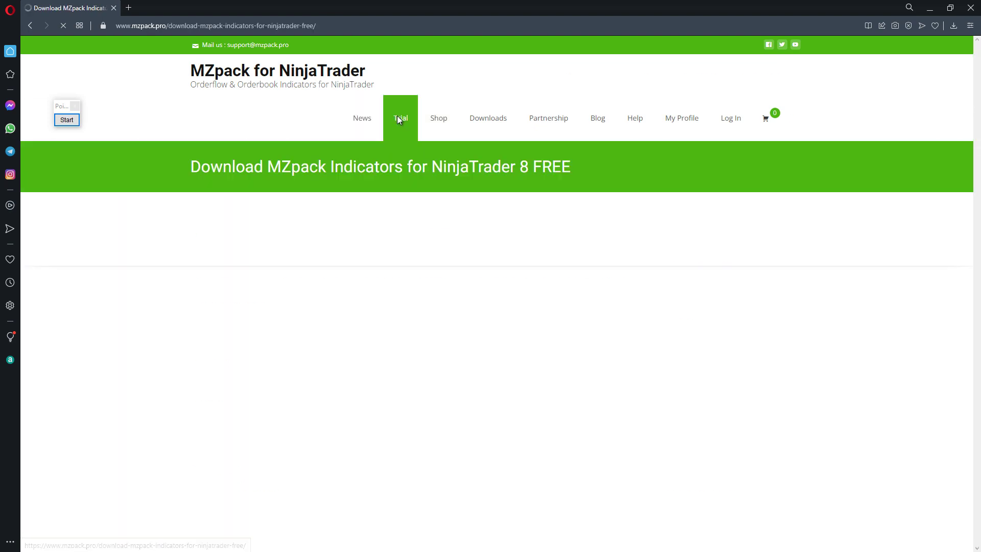
pyautogui.scroll(-5, 476, 250)
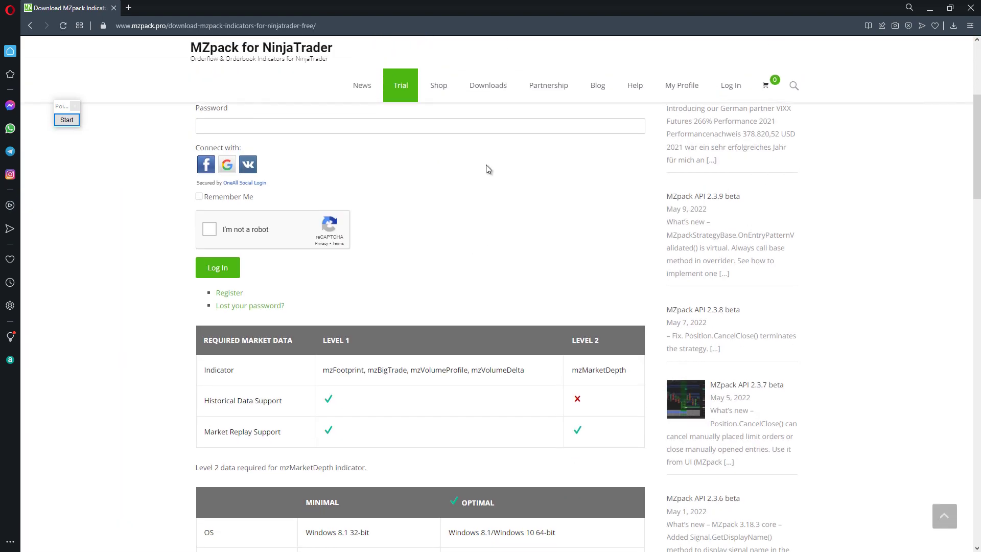
pyautogui.scroll(-4, 409, 307)
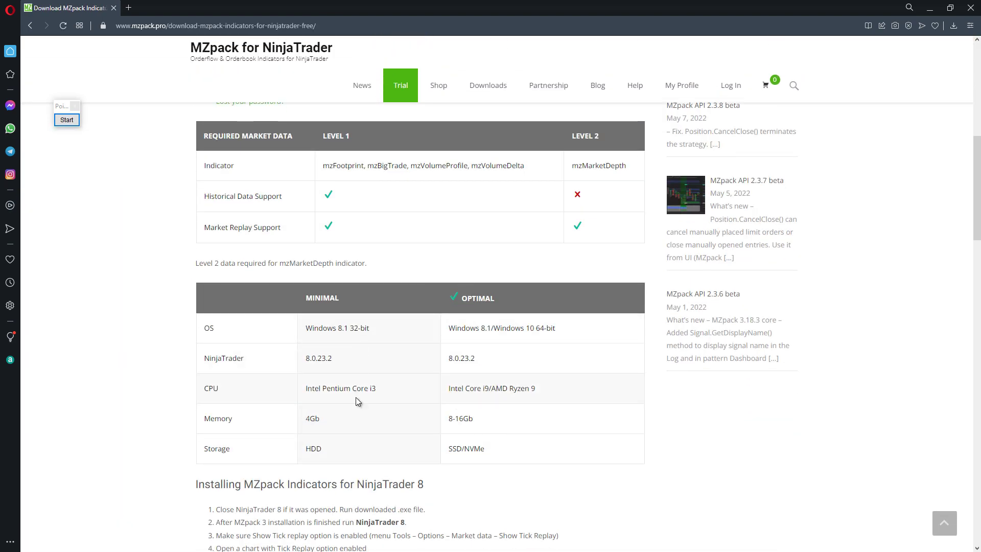
pyautogui.scroll(8, 390, 445)
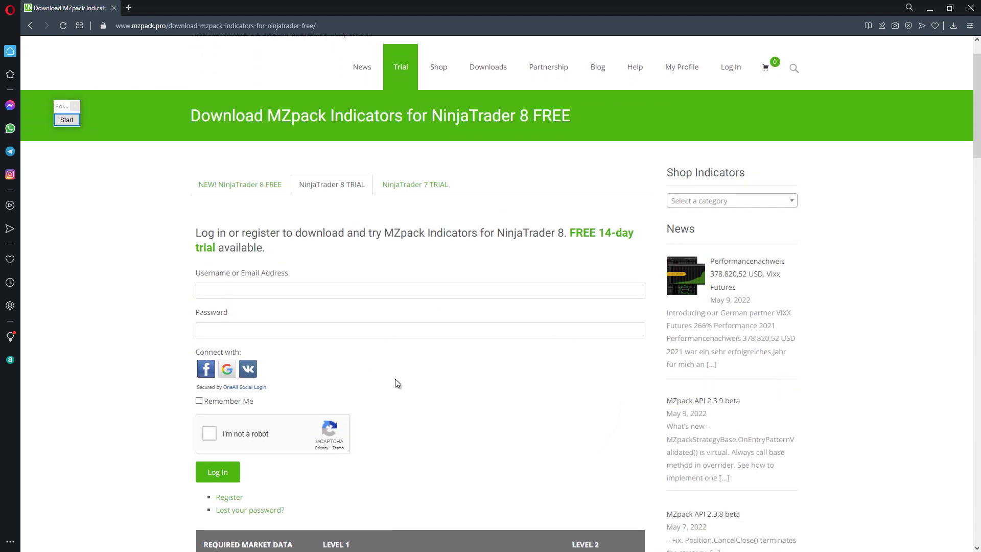
pyautogui.scroll(1, 423, 380)
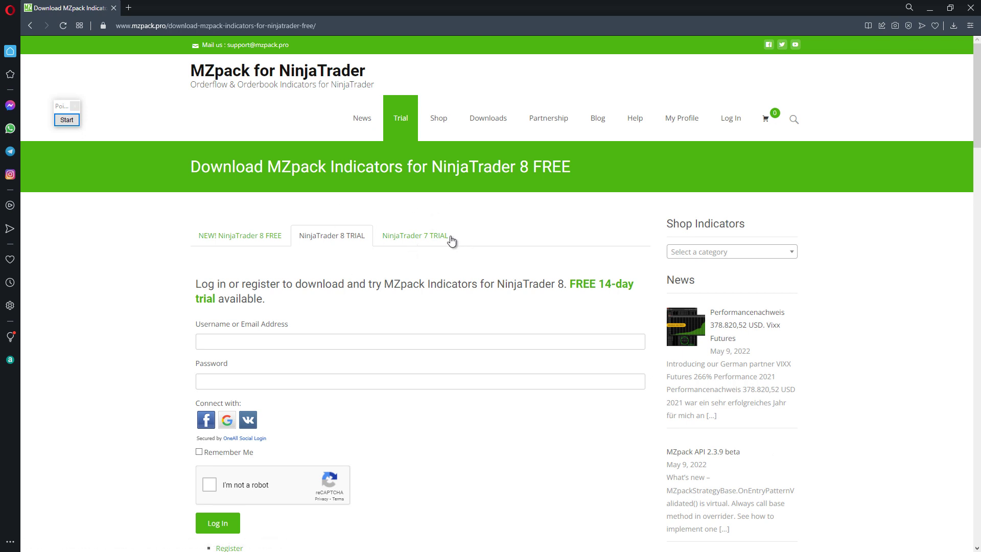
# Open the shop's NinjaTrader 8 Indicators & Strategies category and browse the listed MZpack products.
pyautogui.click(436, 117)
pyautogui.click(259, 281)
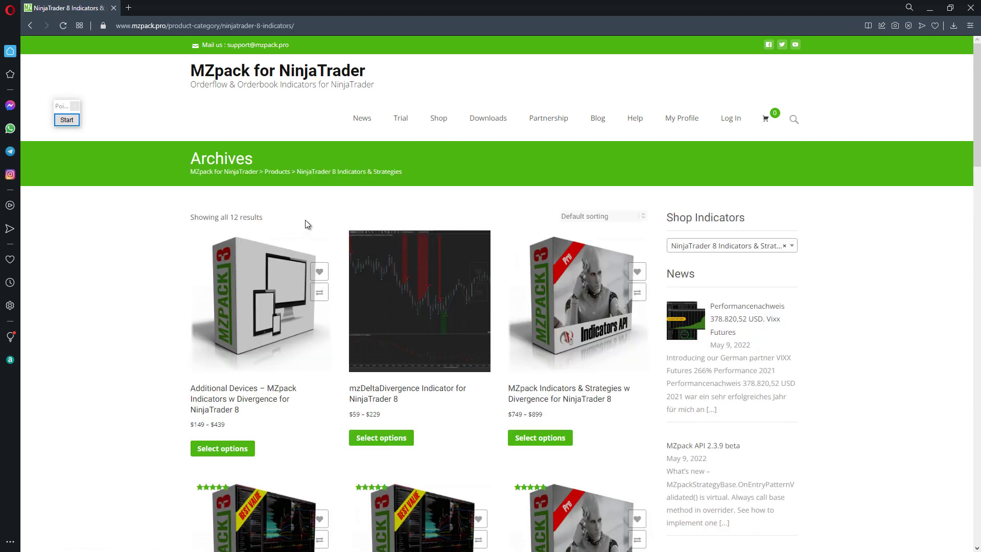
pyautogui.scroll(-3, 386, 345)
pyautogui.scroll(-4, 387, 345)
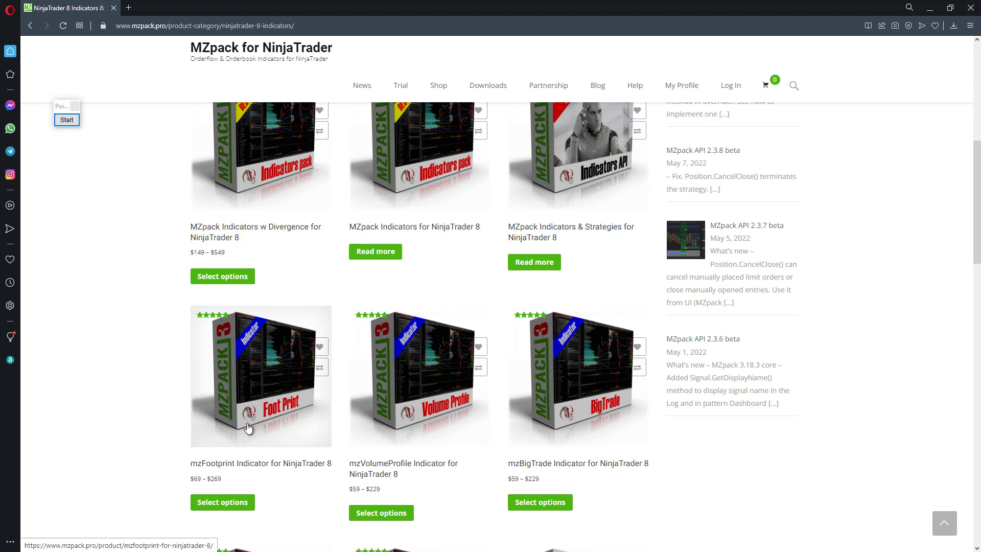
pyautogui.scroll(2, 252, 428)
pyautogui.scroll(2, 254, 425)
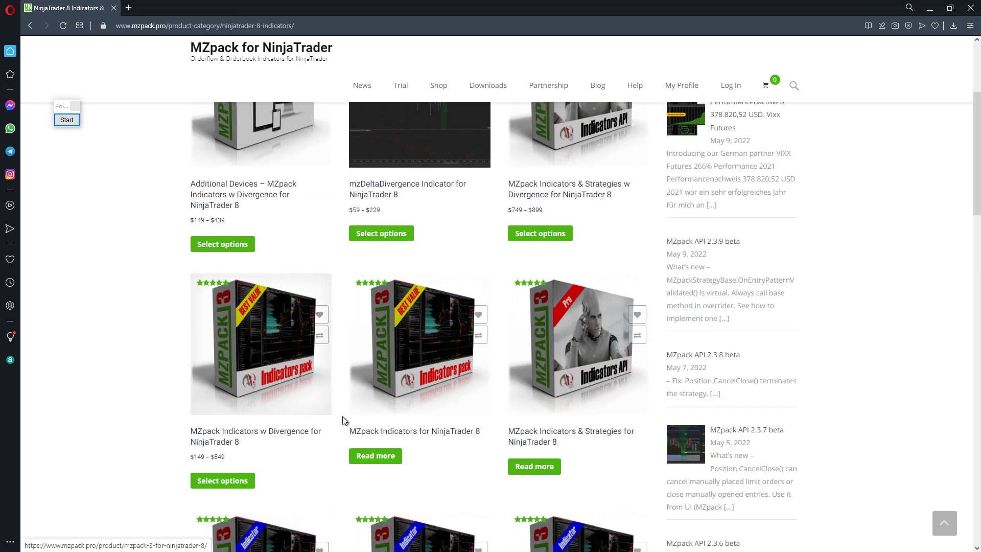
# Open the MZpack Indicators w Divergence product and compare its Lifetime for 1 device and Lifetime for 2 devices licence prices.
pyautogui.click(243, 339)
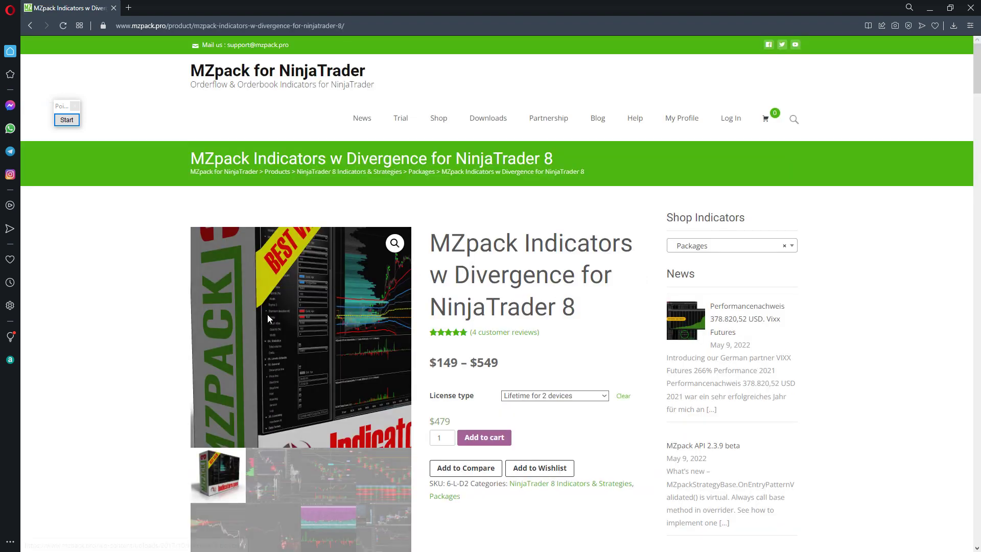
pyautogui.scroll(-2, 514, 381)
pyautogui.click(546, 294)
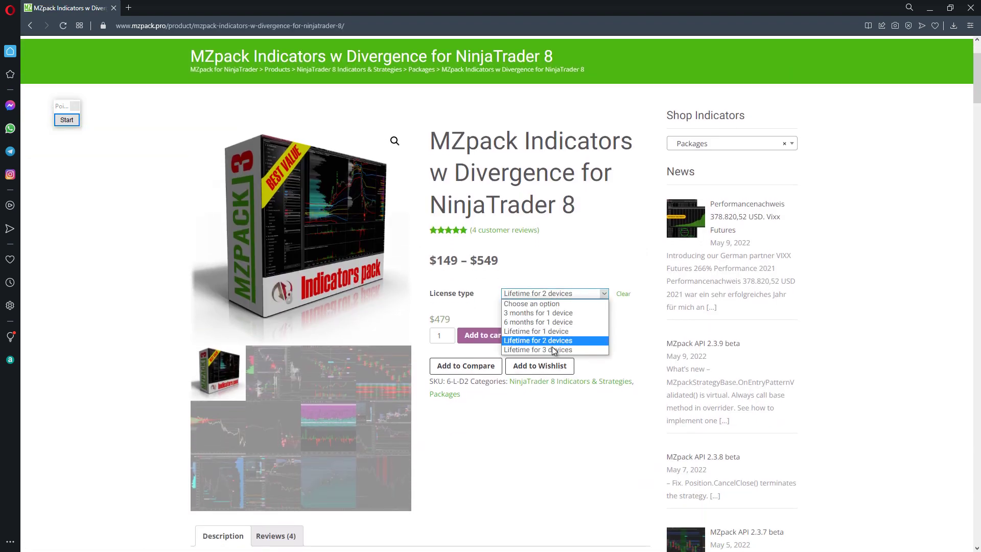
pyautogui.click(538, 335)
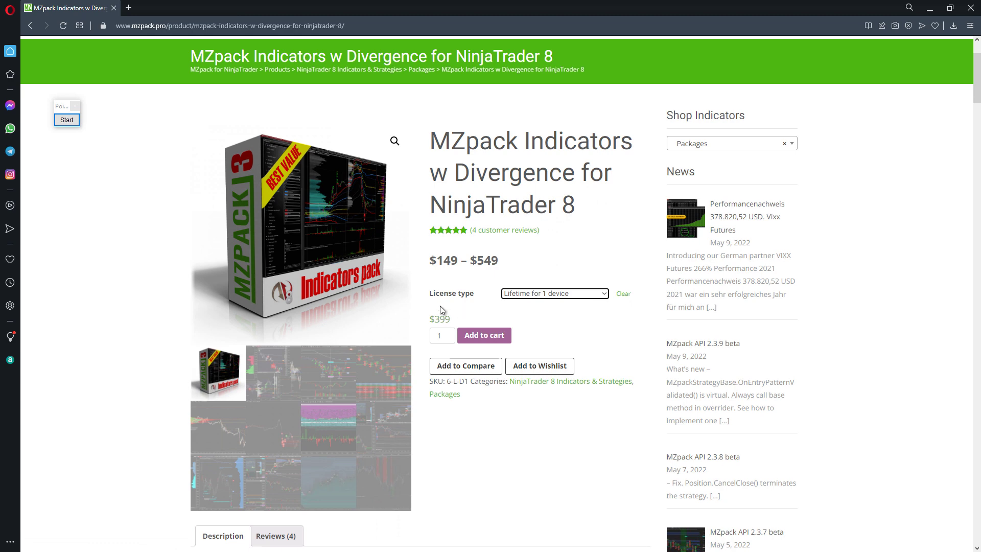
pyautogui.click(564, 295)
pyautogui.click(549, 342)
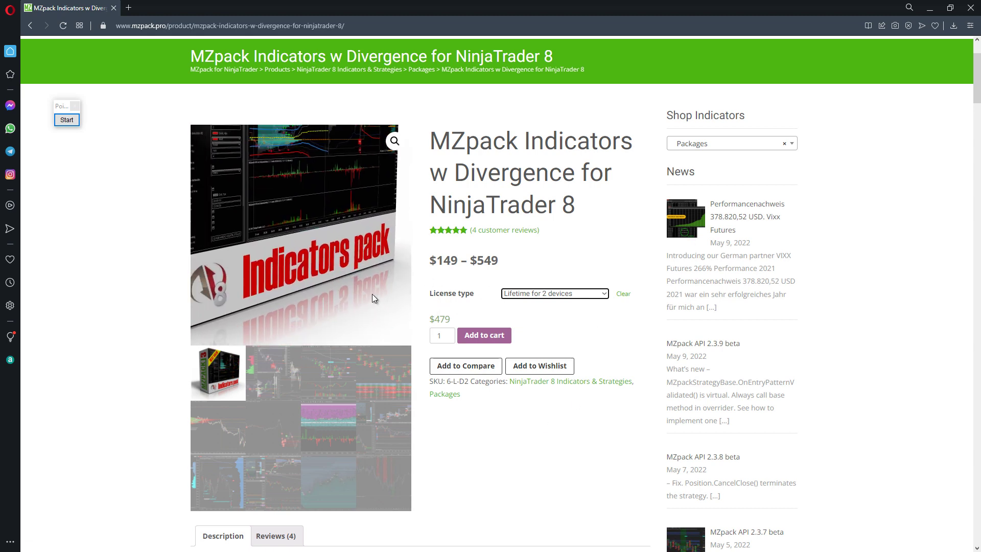
# Close the browser to return to NinjaTrader and open the Market data category of its Options.
pyautogui.click(969, 8)
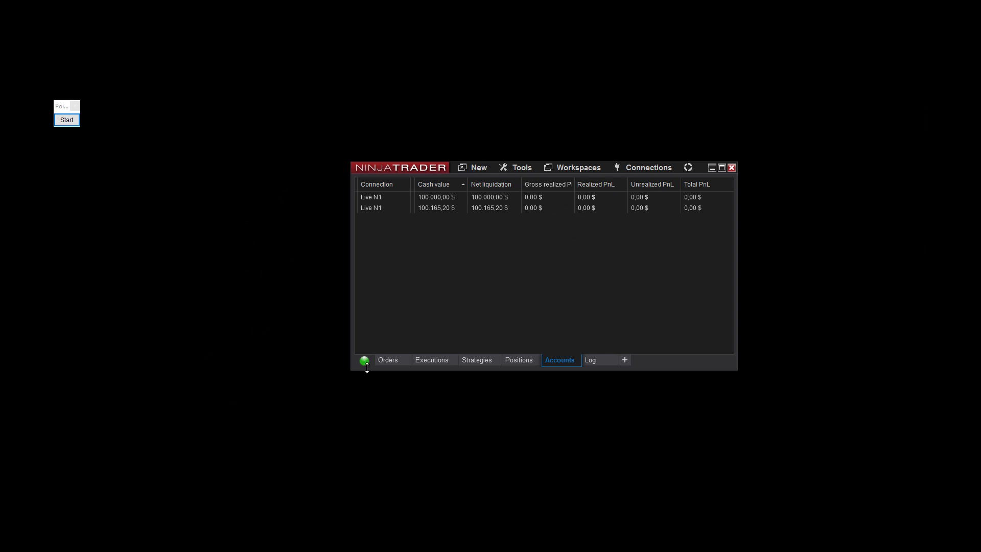
pyautogui.moveTo(421, 170); pyautogui.dragTo(385, 177)
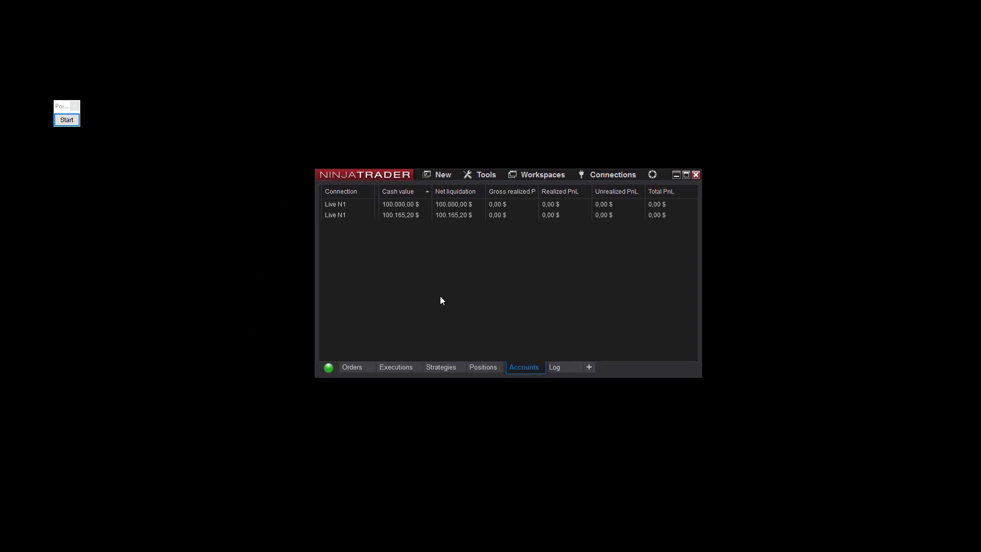
pyautogui.click(485, 176)
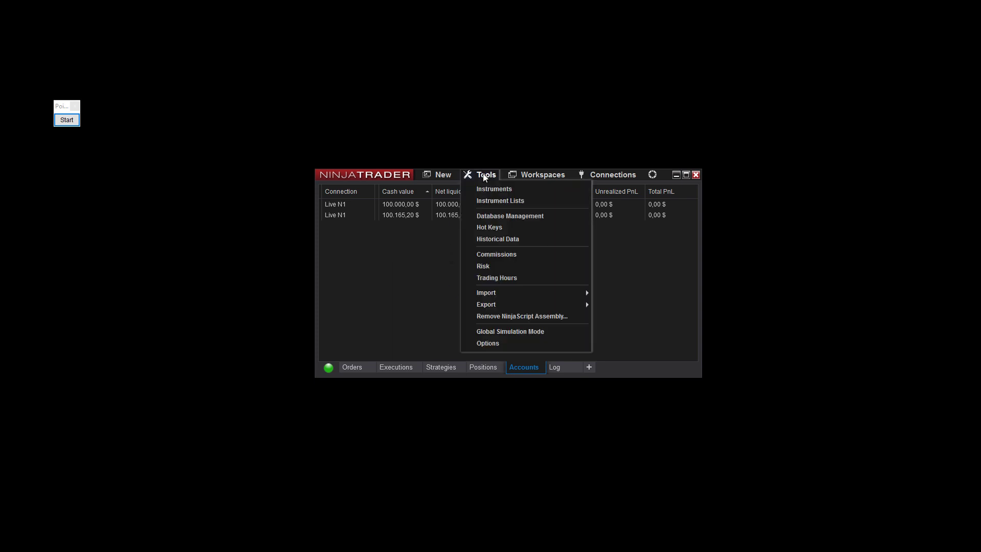
pyautogui.click(487, 342)
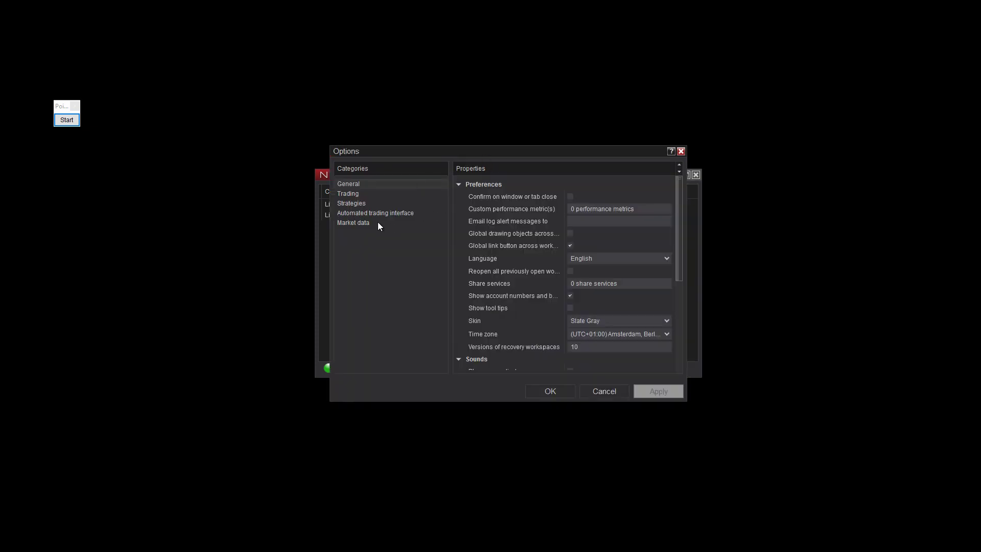
pyautogui.click(363, 223)
# Annotate the Historical market data settings with a freehand screen mark and clear it again.
pyautogui.click(66, 120)
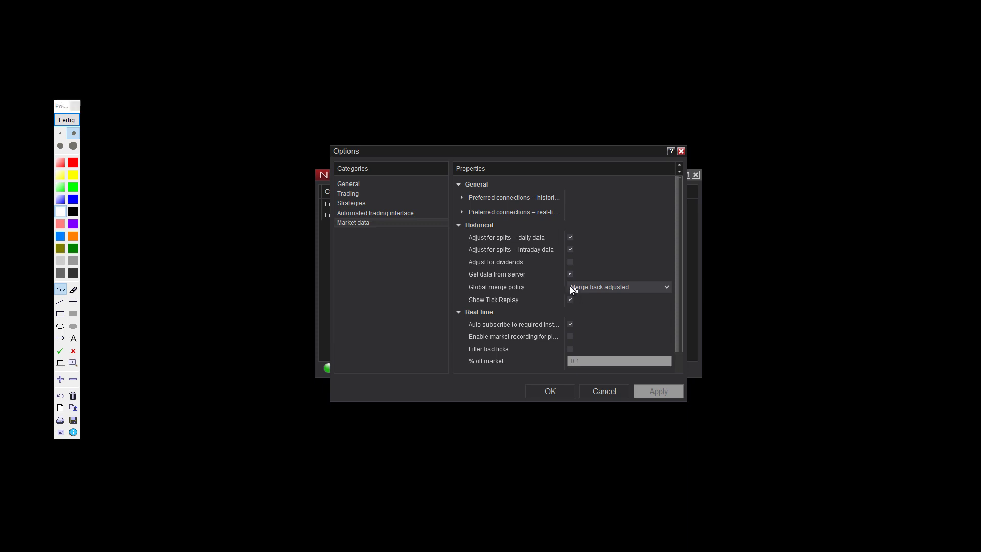
pyautogui.moveTo(569, 286)
pyautogui.mouseDown()
pyautogui.moveTo(595, 296)
pyautogui.moveTo(572, 281)
pyautogui.mouseUp()
pyautogui.click(66, 120)
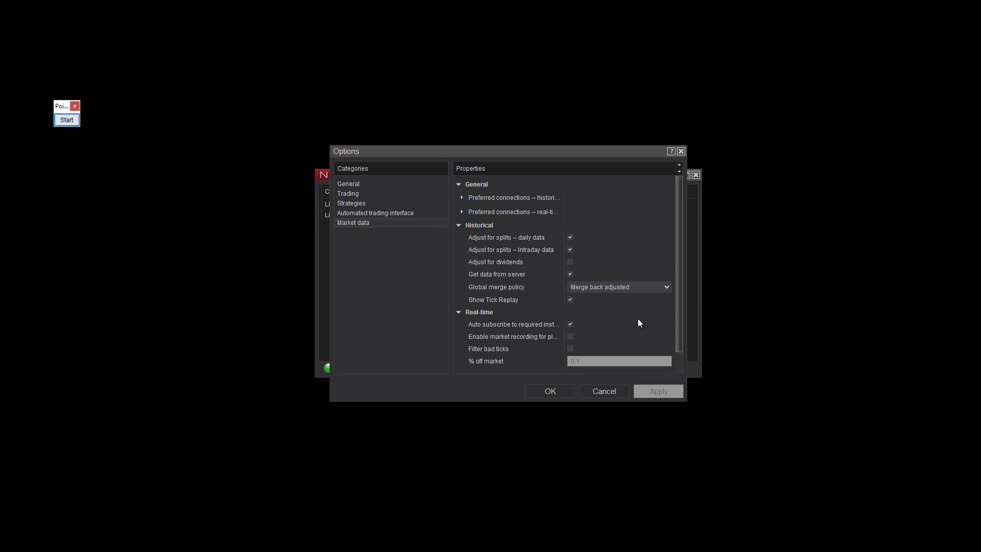
# Show the Trading options, circle the Confirm order placement setting freehand, and close the Options without changes.
pyautogui.click(351, 196)
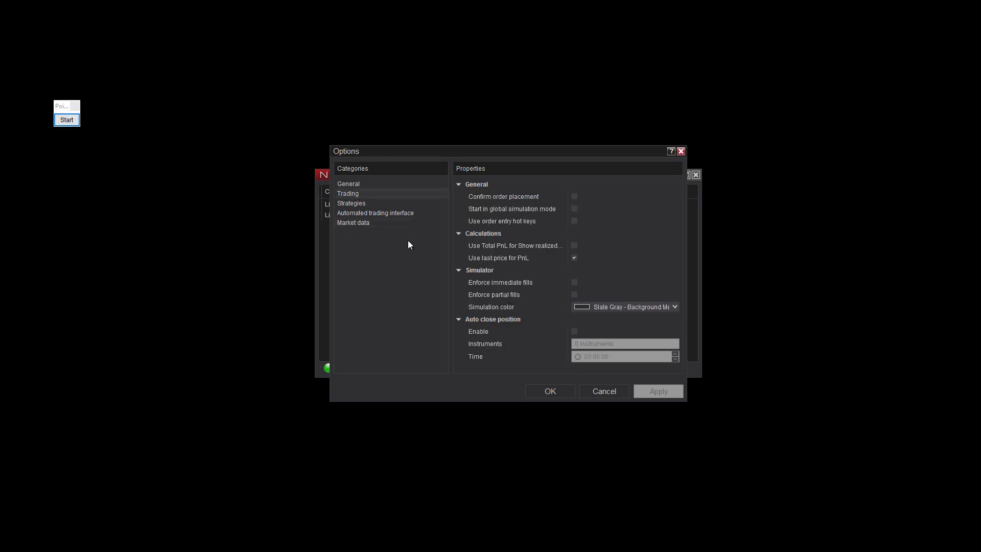
pyautogui.click(75, 125)
pyautogui.moveTo(628, 191)
pyautogui.mouseDown()
pyautogui.moveTo(588, 181)
pyautogui.moveTo(628, 192)
pyautogui.mouseUp()
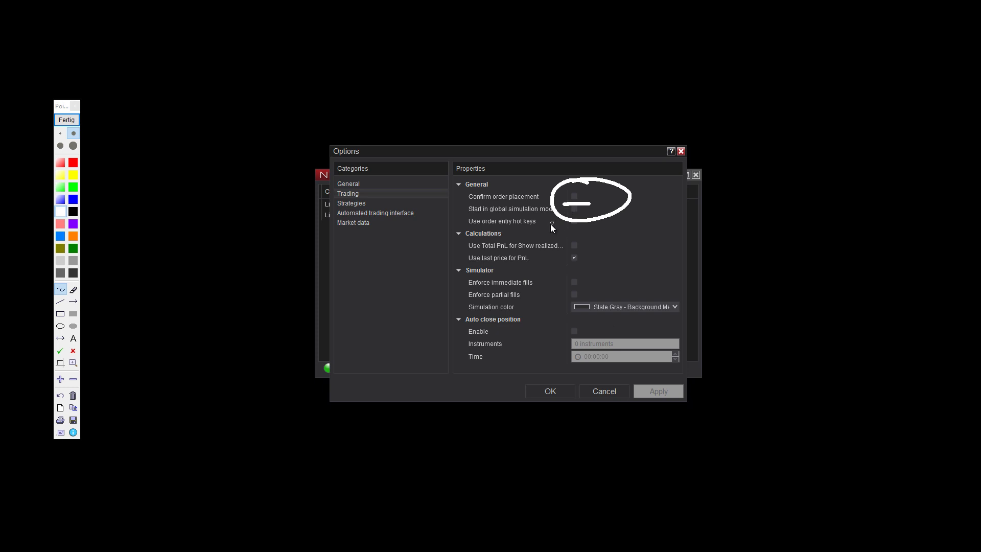
pyautogui.click(70, 121)
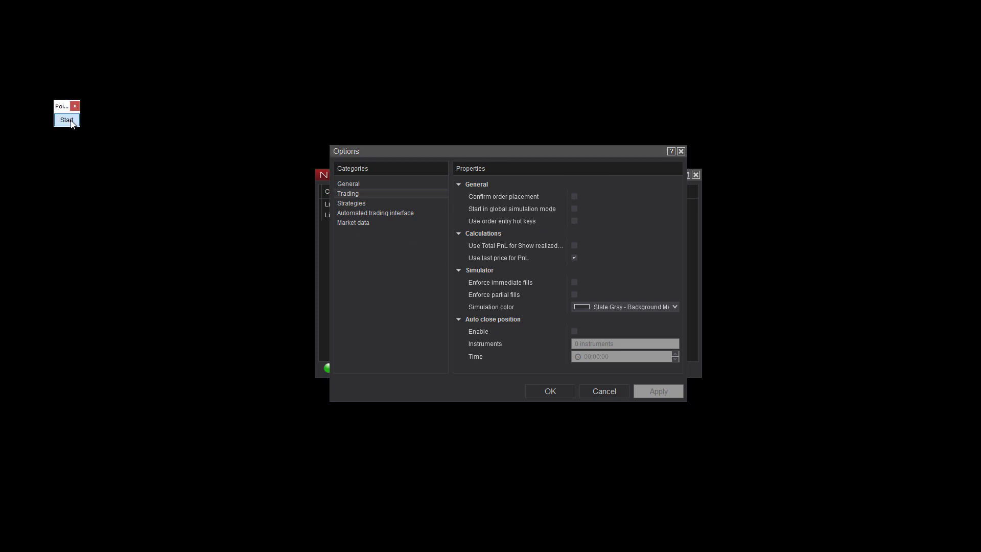
pyautogui.click(605, 392)
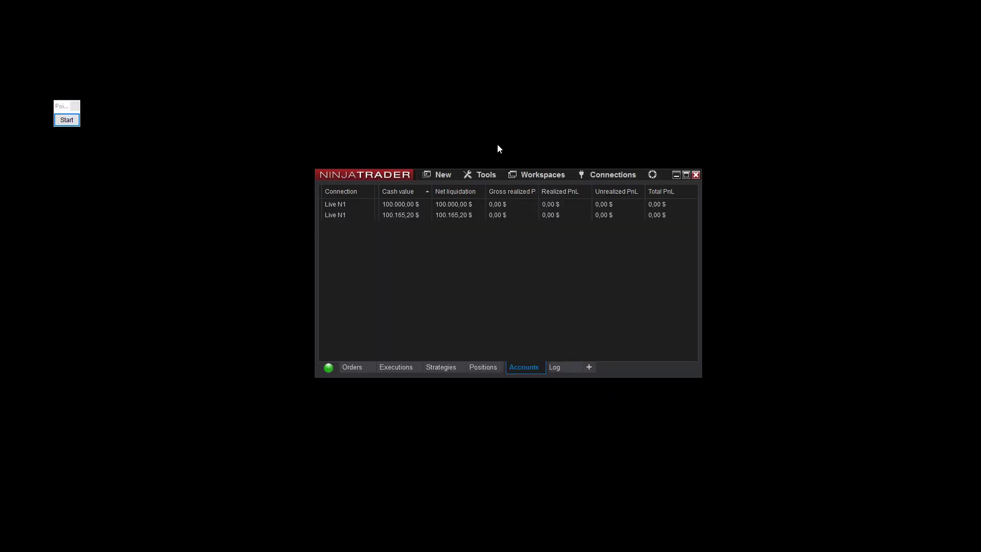
# Reposition the main NinjaTrader window and start a new chart with ES 06-22 as its instrument.
pyautogui.moveTo(426, 175); pyautogui.dragTo(477, 185)
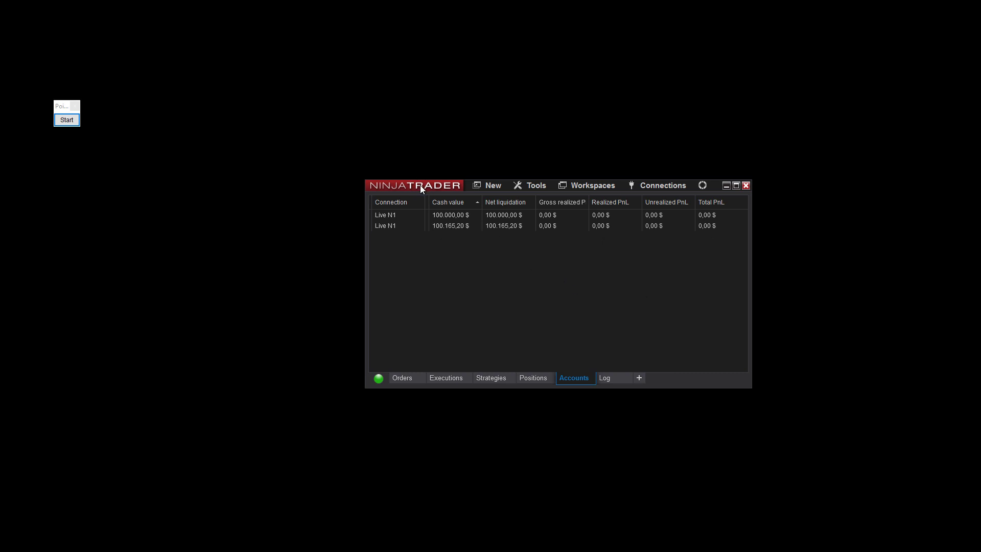
pyautogui.moveTo(420, 186); pyautogui.dragTo(405, 195)
pyautogui.click(476, 197)
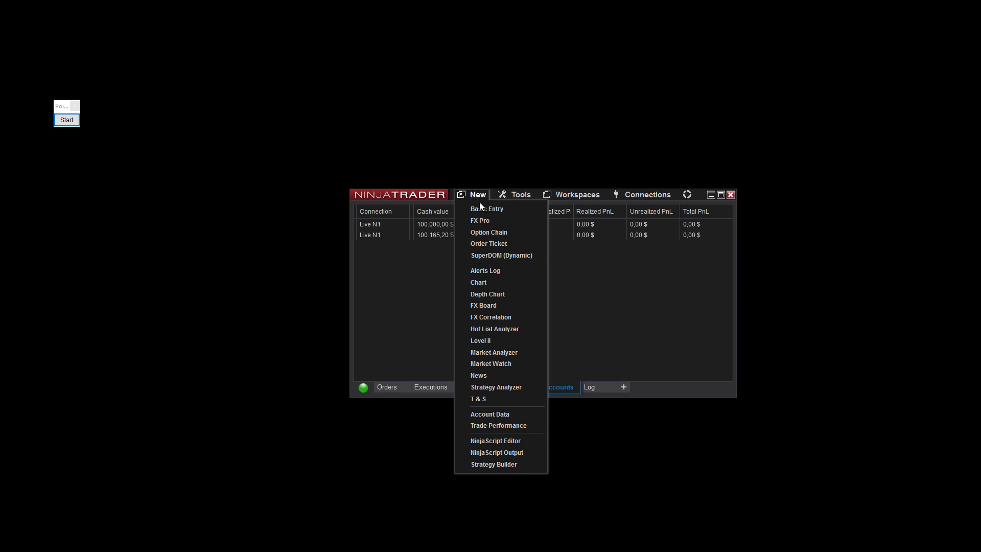
pyautogui.click(494, 287)
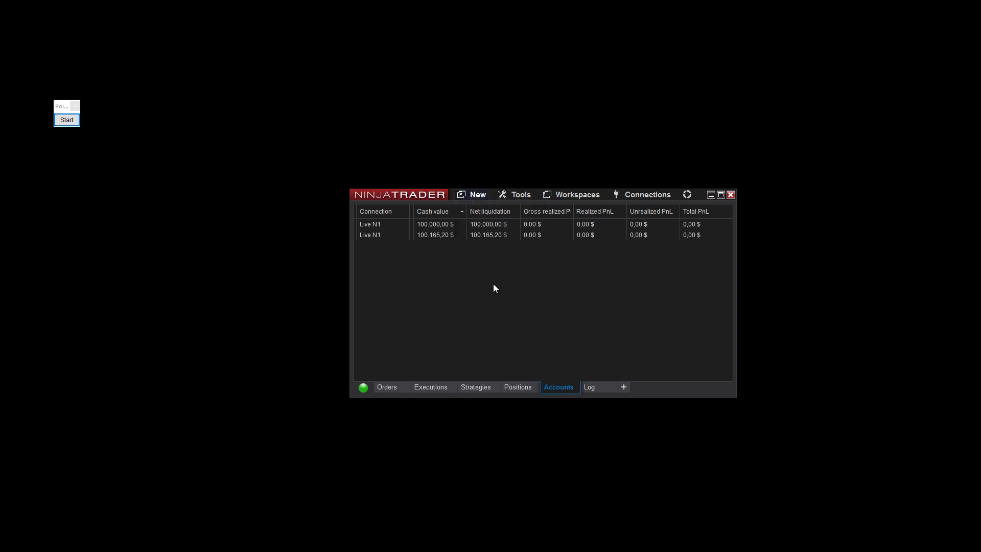
pyautogui.moveTo(501, 141); pyautogui.dragTo(464, 133)
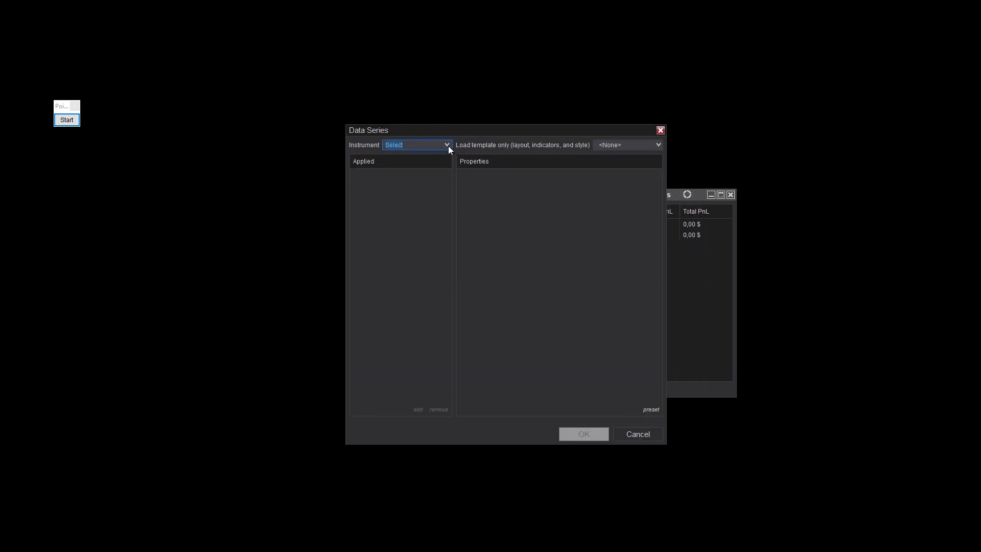
pyautogui.click(445, 145)
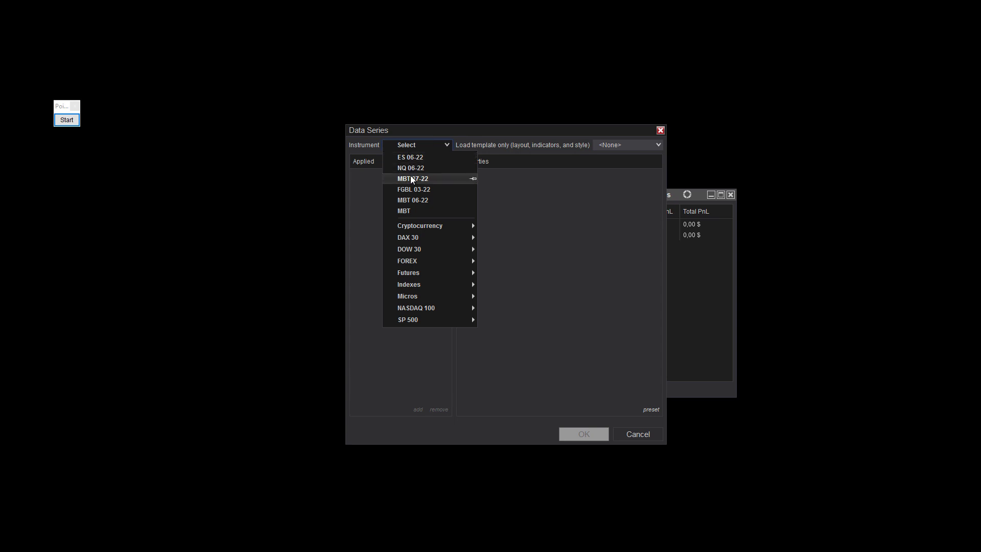
pyautogui.click(411, 158)
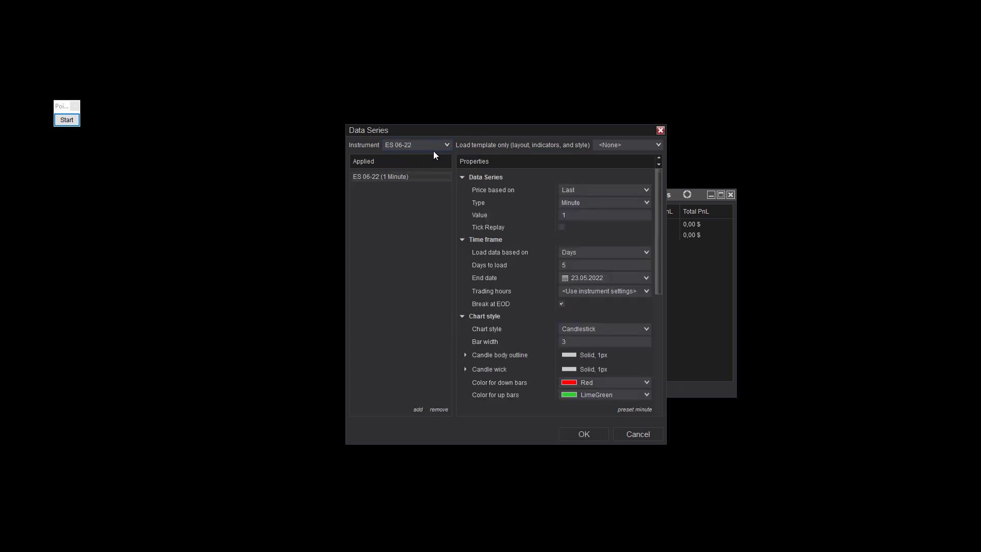
# Circle the Tick Replay setting with a freehand screen mark, clear the mark and enable Tick Replay for ES 06-22.
pyautogui.click(60, 122)
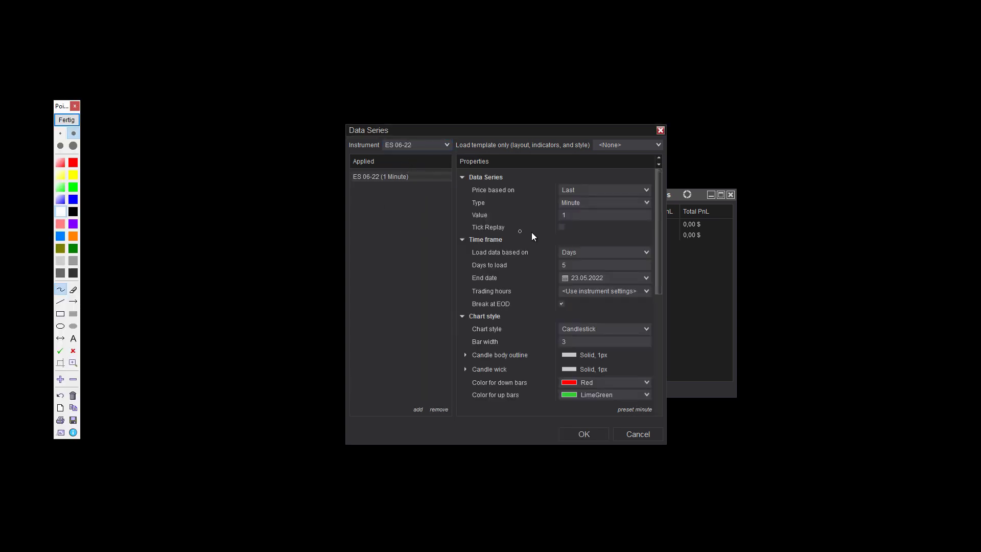
pyautogui.moveTo(565, 239); pyautogui.dragTo(571, 219)
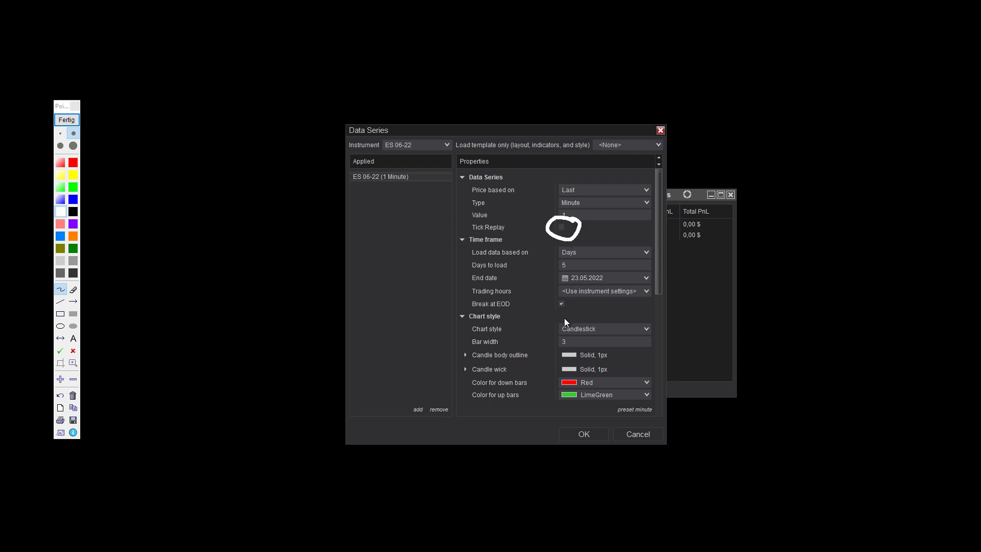
pyautogui.click(67, 121)
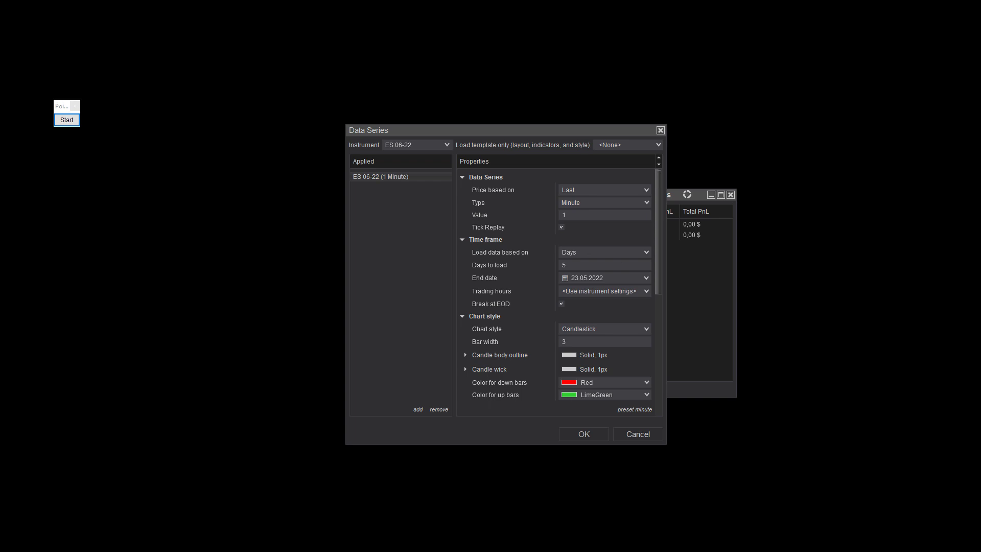
# Select the HELL + VP + FP V3 template for the new chart.
pyautogui.click(617, 147)
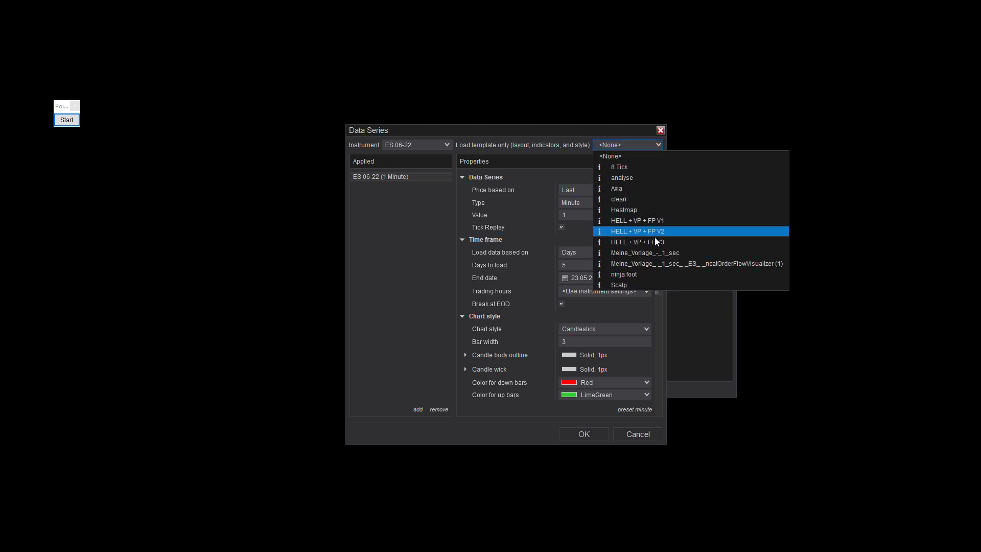
pyautogui.click(655, 241)
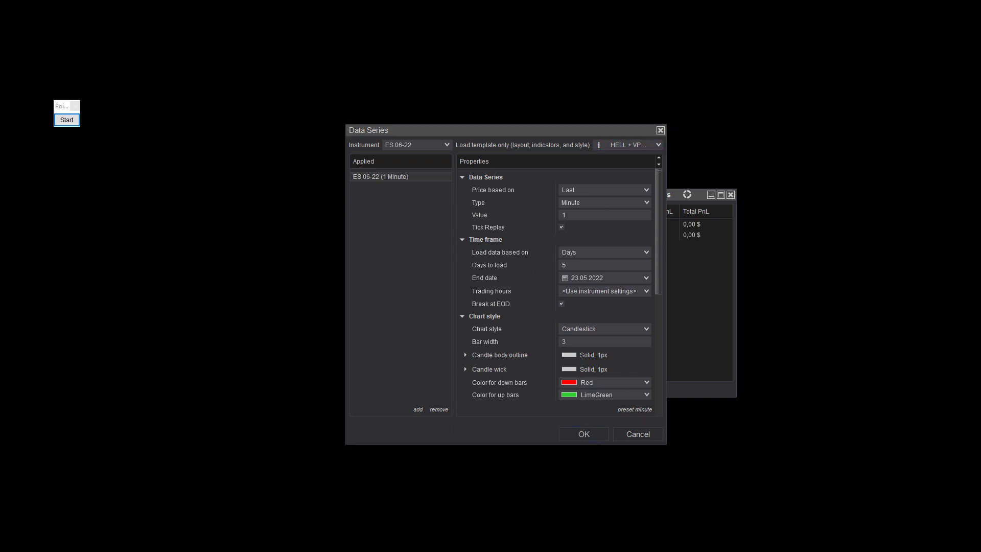
# Show the chart template files in the NinjaTrader 8\templates\Chart documents folder and close the file window.
pyautogui.moveTo(980, 304); pyautogui.dragTo(525, 167)
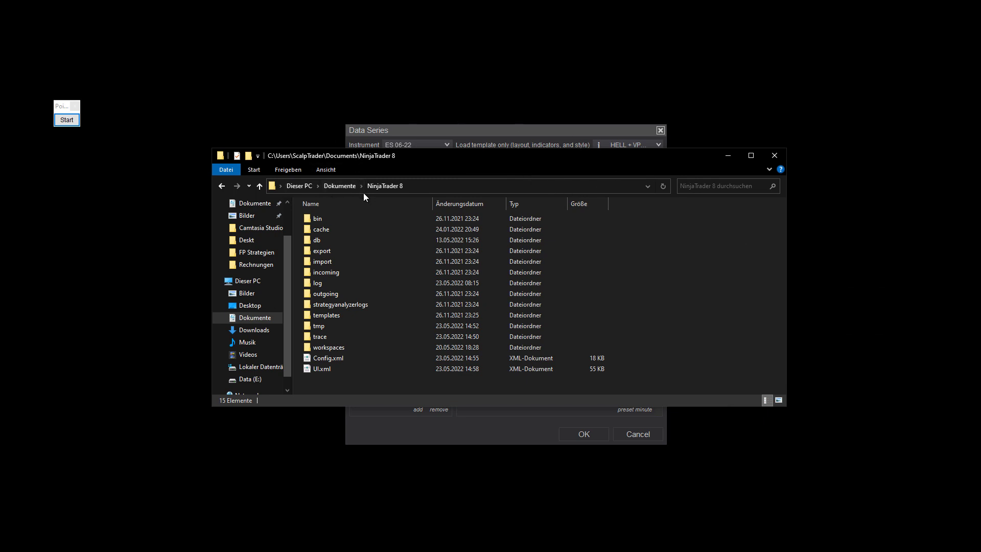
pyautogui.moveTo(439, 158); pyautogui.dragTo(446, 169)
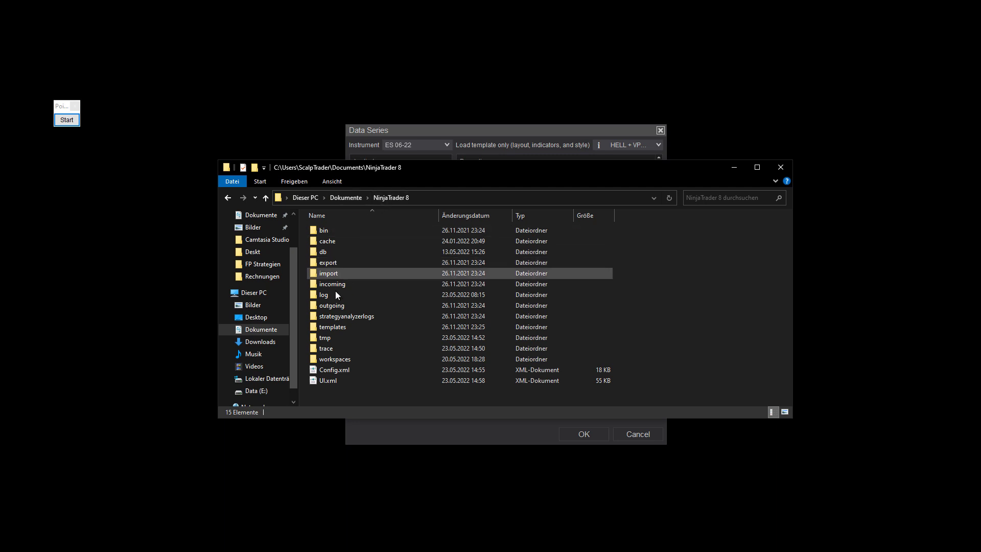
pyautogui.doubleClick(327, 327)
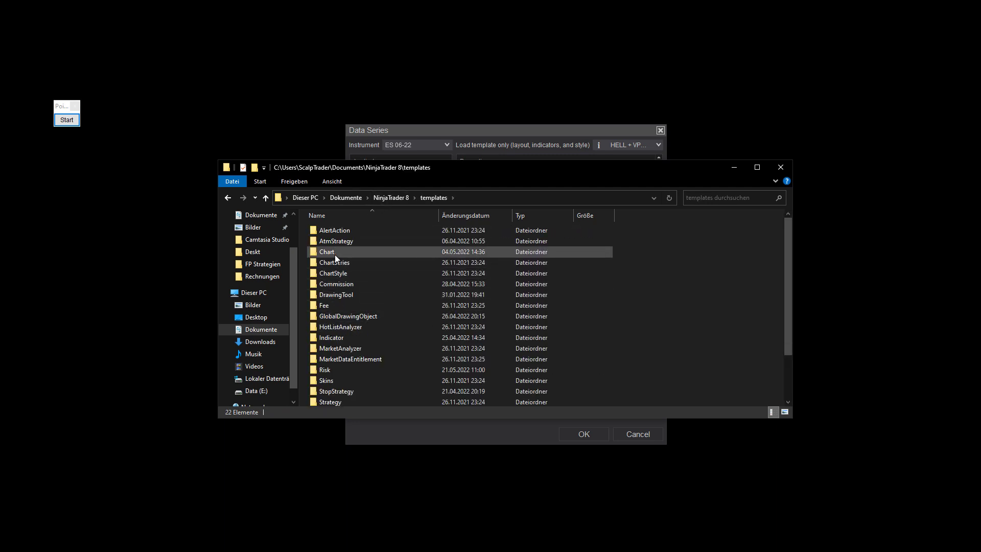
pyautogui.doubleClick(330, 251)
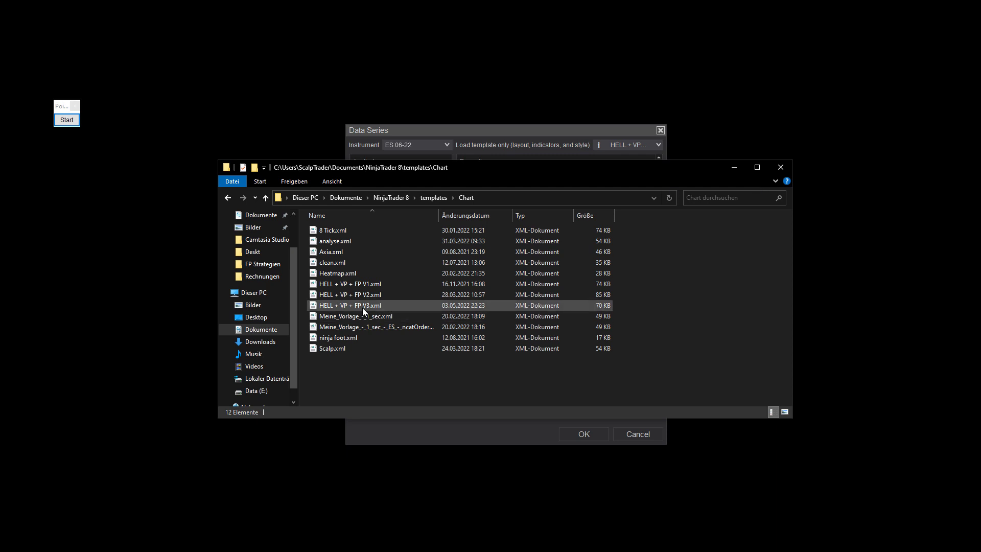
pyautogui.click(780, 167)
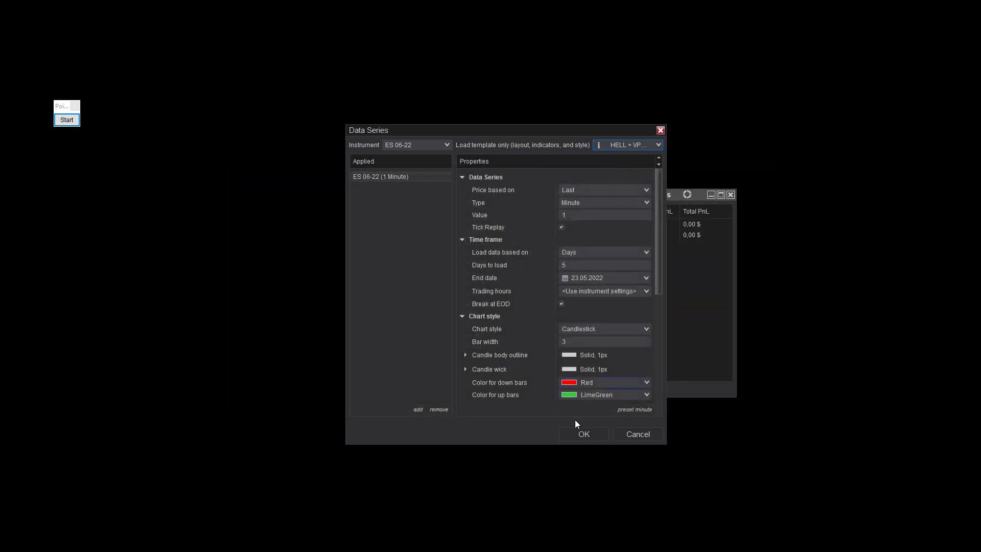
# Create the ES 06-22 chart, underline its Calculating note with a purple freehand screen mark and clear the mark.
pyautogui.click(584, 434)
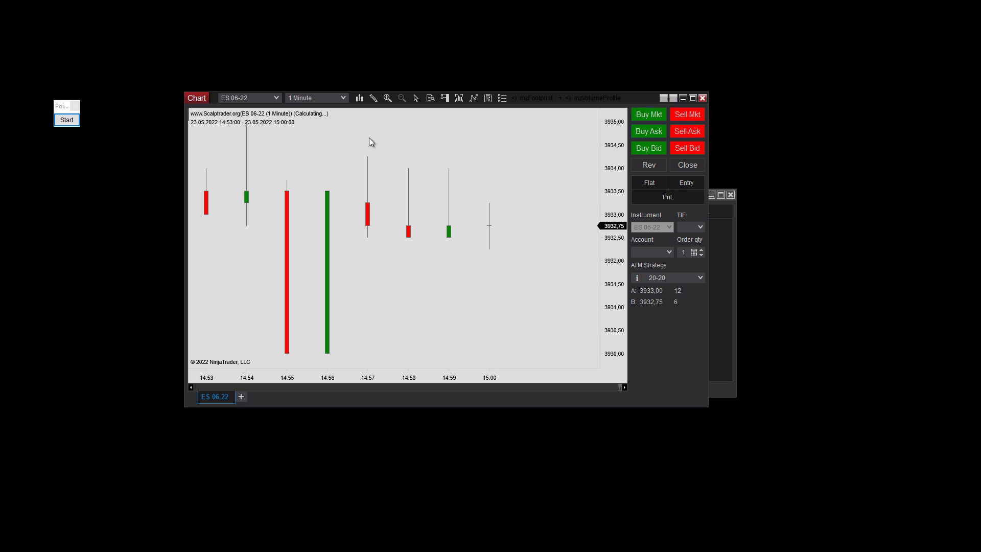
pyautogui.click(67, 120)
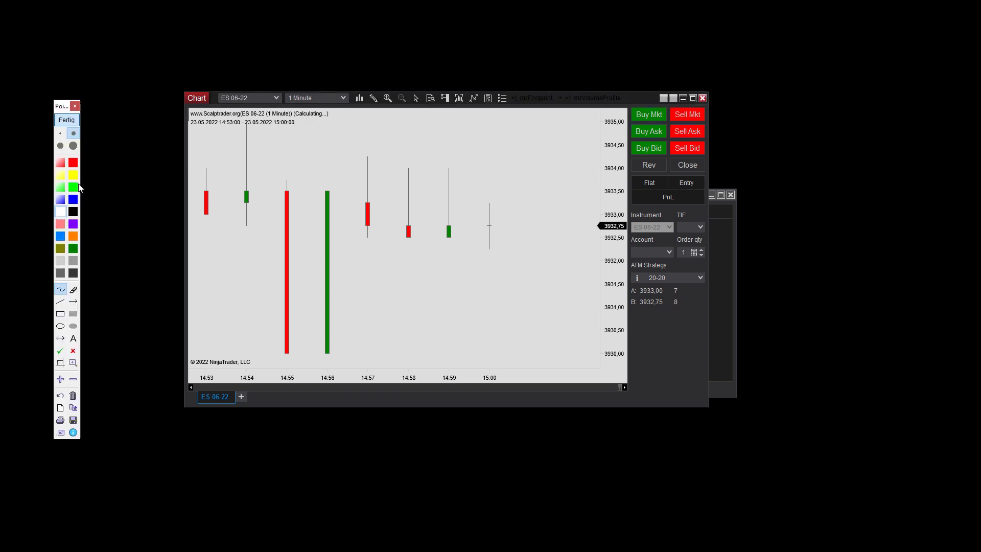
pyautogui.click(73, 224)
pyautogui.moveTo(289, 121); pyautogui.dragTo(333, 120)
pyautogui.click(67, 120)
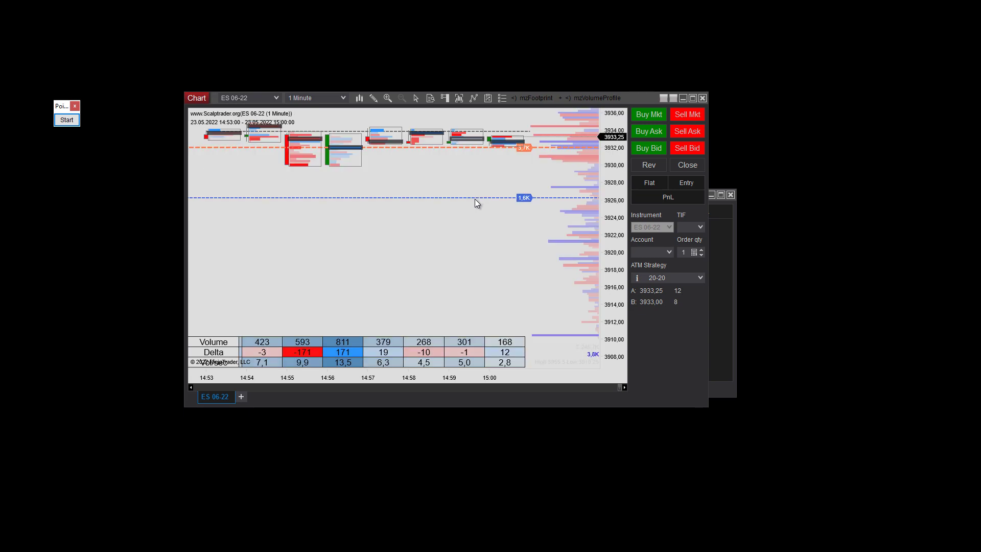
# Maximize the ES 06-22 chart and widen its bar spacing, leaving free space after the newest bar.
pyautogui.click(692, 98)
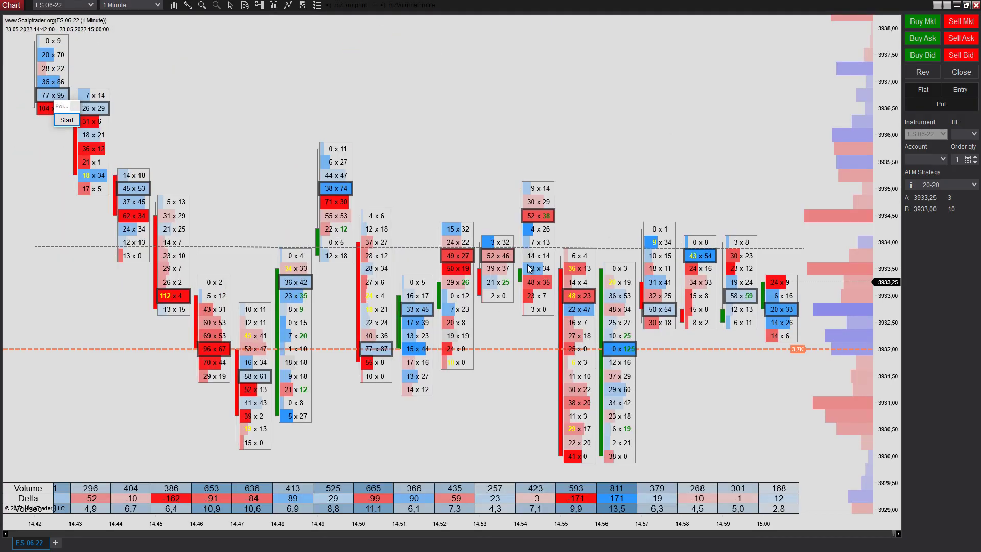
pyautogui.scroll(-1, 587, 160)
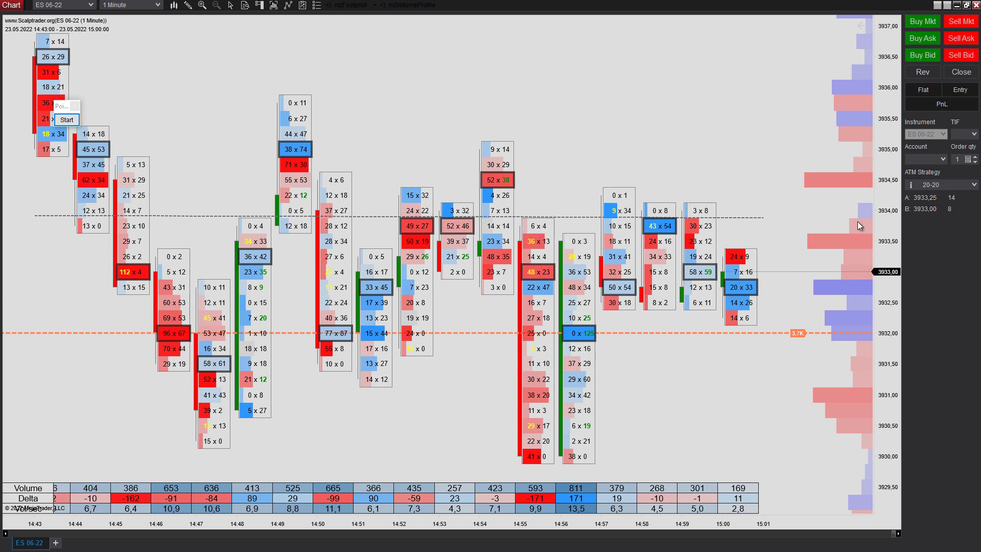
pyautogui.moveTo(375, 525); pyautogui.dragTo(335, 479)
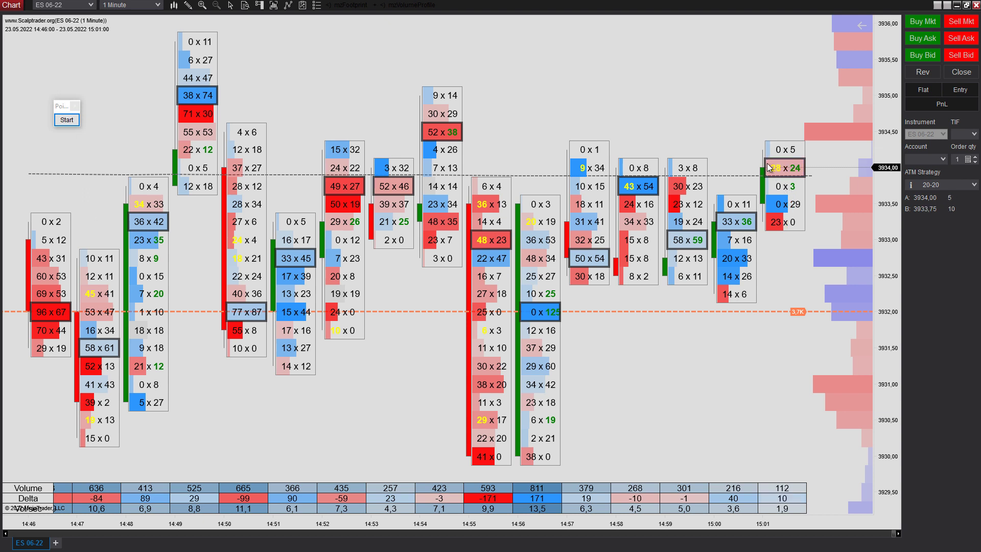
pyautogui.scroll(-2, 695, 393)
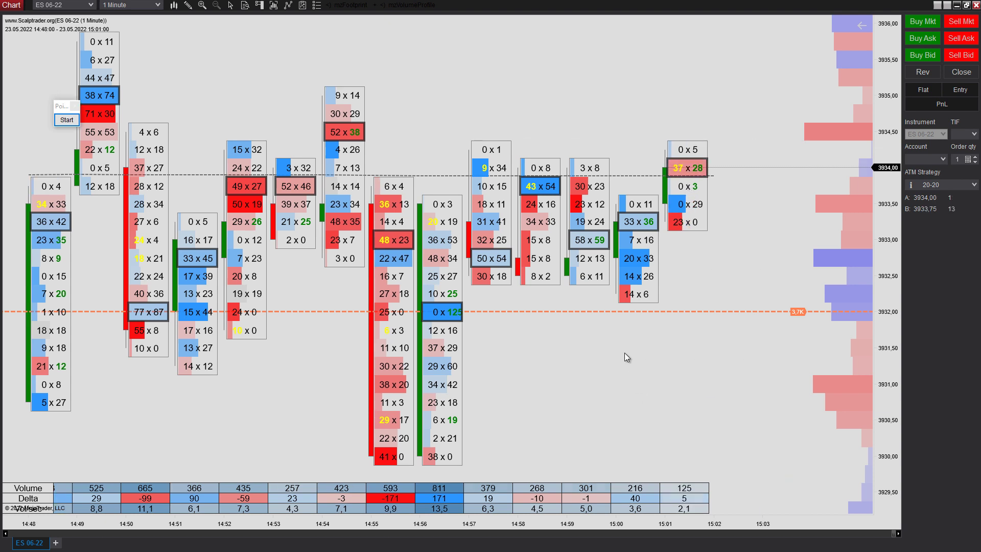
# Define a custom ATM strategy with a stop loss of 10 ticks and a profit of 10 ticks, and start saving it as a template.
pyautogui.click(945, 185)
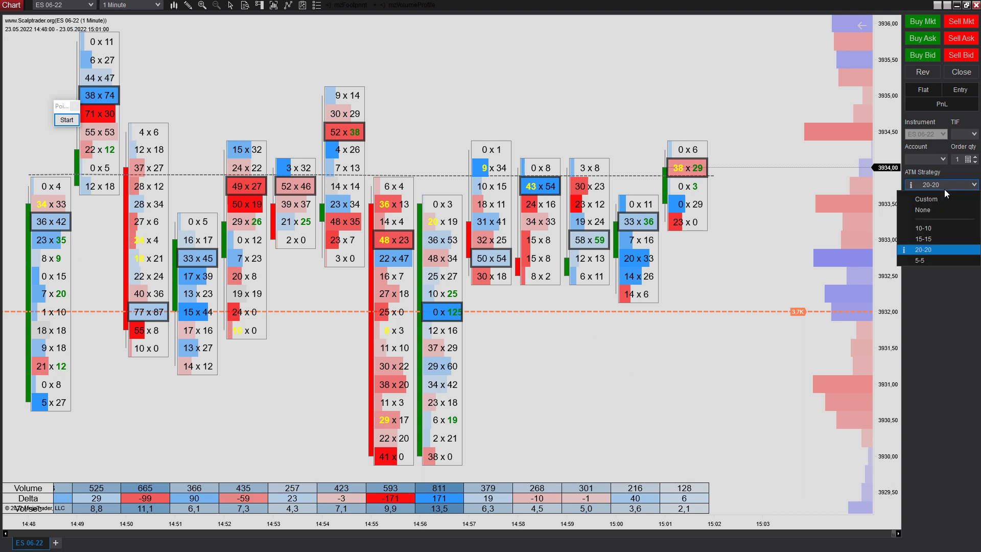
pyautogui.click(925, 201)
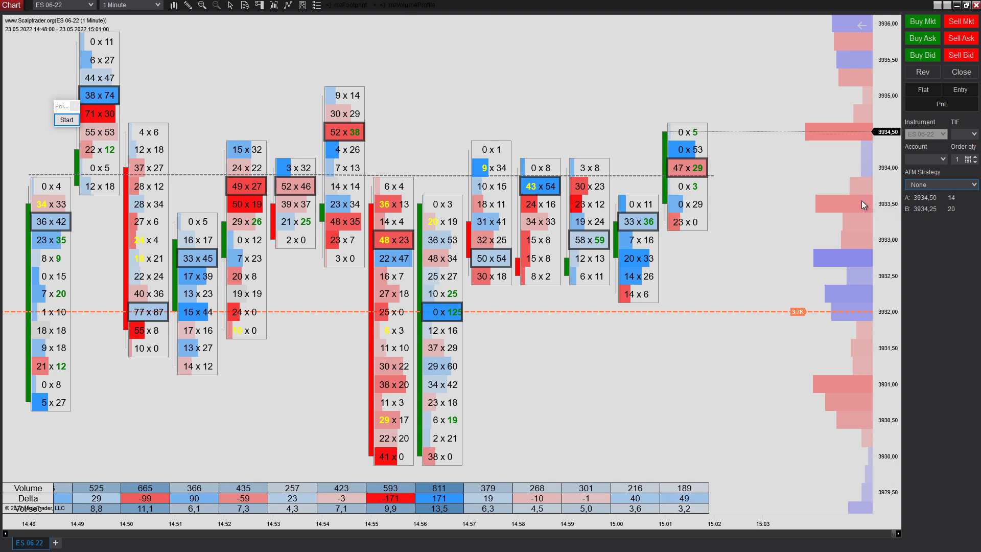
pyautogui.click(938, 184)
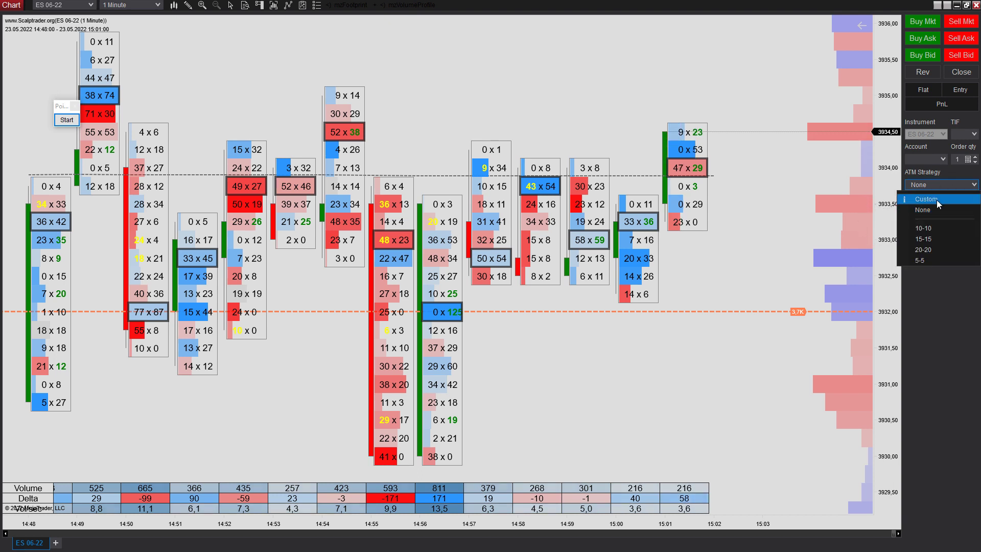
pyautogui.click(936, 201)
pyautogui.click(468, 278)
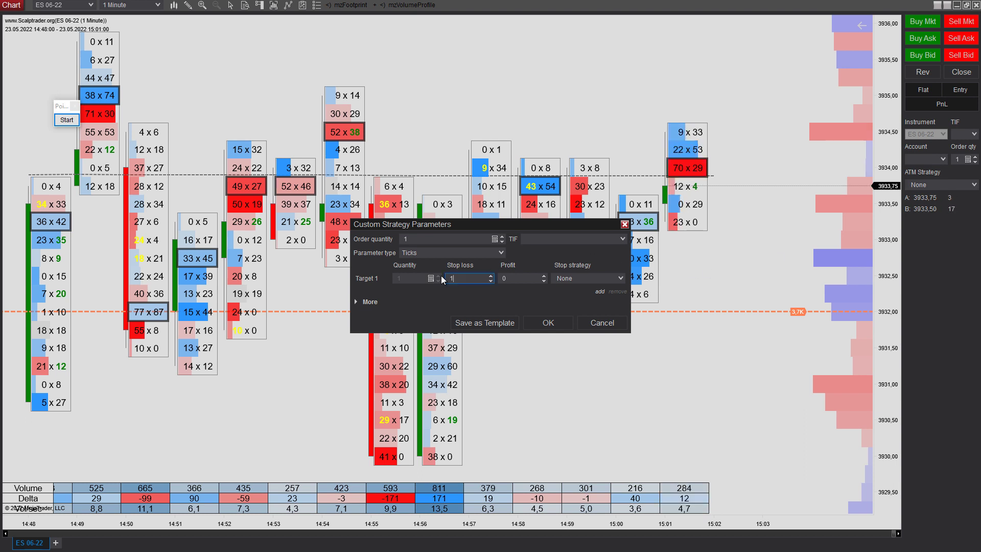
pyautogui.write('10')
pyautogui.click(514, 275)
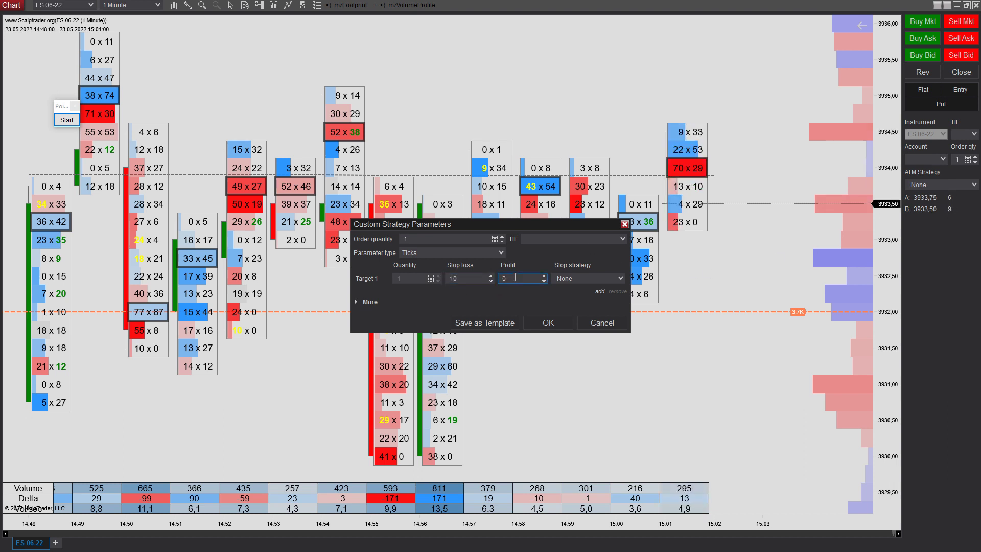
pyautogui.press('BackSpace')
pyautogui.write('10')
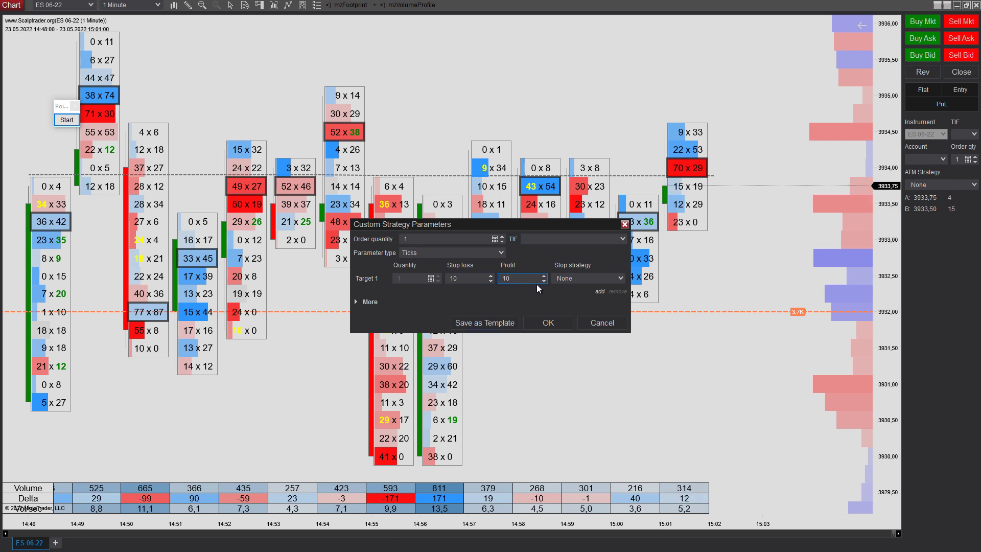
pyautogui.click(471, 327)
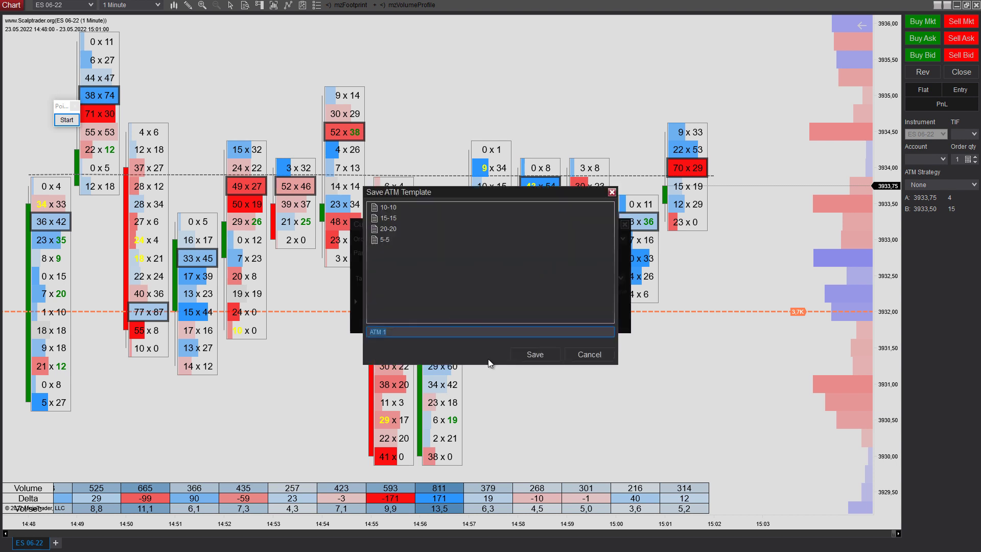